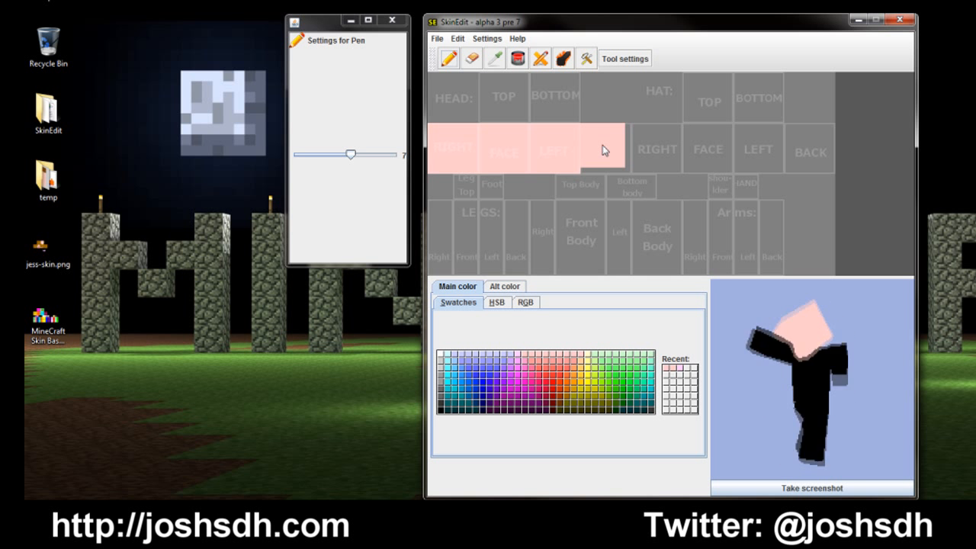
Step: Finish painting the back of the head pale pink and all four leg sides blue
left_click_drag(608, 150, 608, 155)
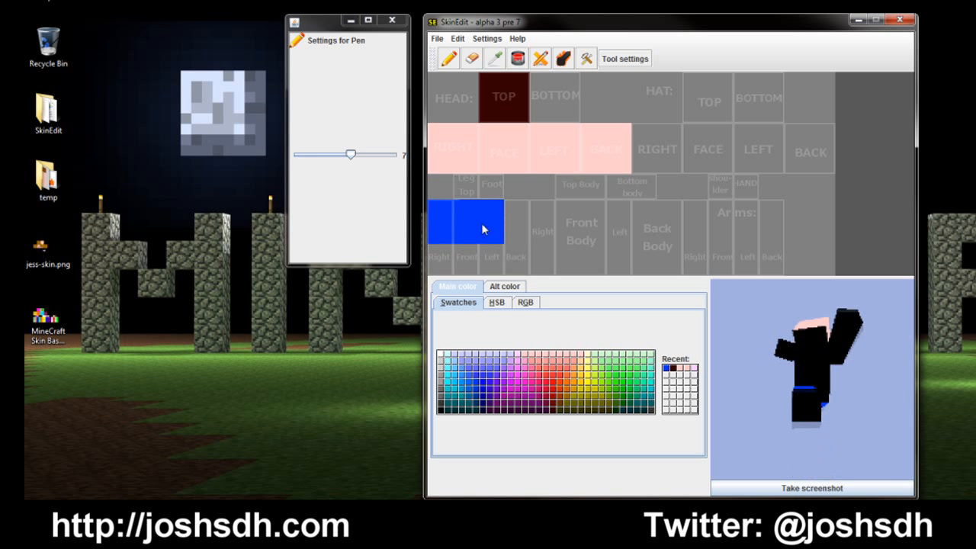
left_click(507, 258)
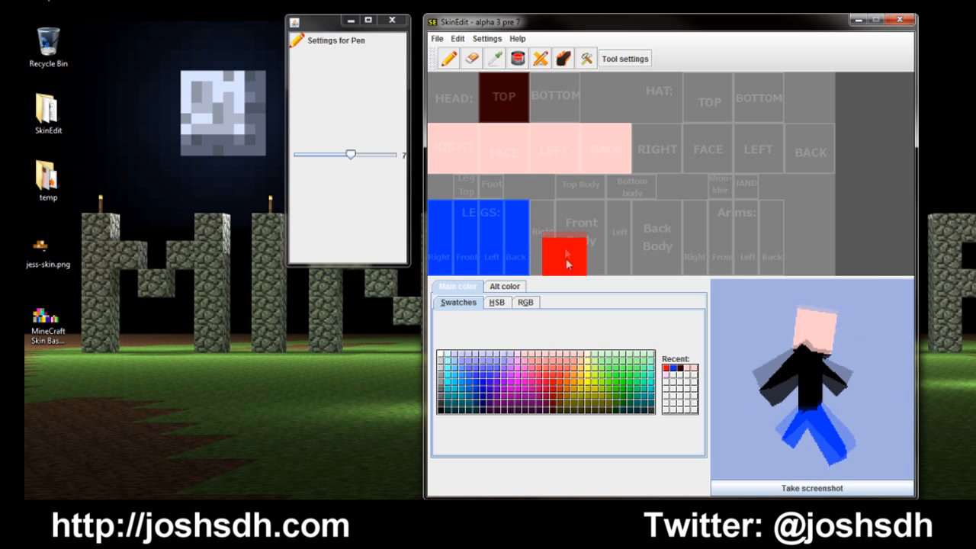
Step: Paint all sides of the body and arms orange, and fill the shoulder patch orange with pen size 2
left_click(568, 379)
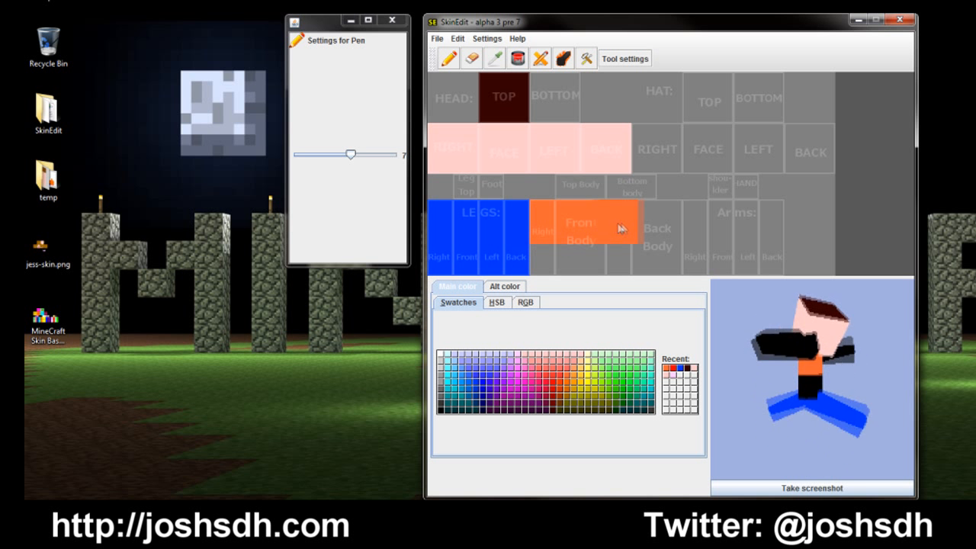
mouse_move(648, 222)
left_mouse_down()
mouse_move(661, 222)
mouse_move(652, 260)
mouse_move(554, 258)
left_mouse_up()
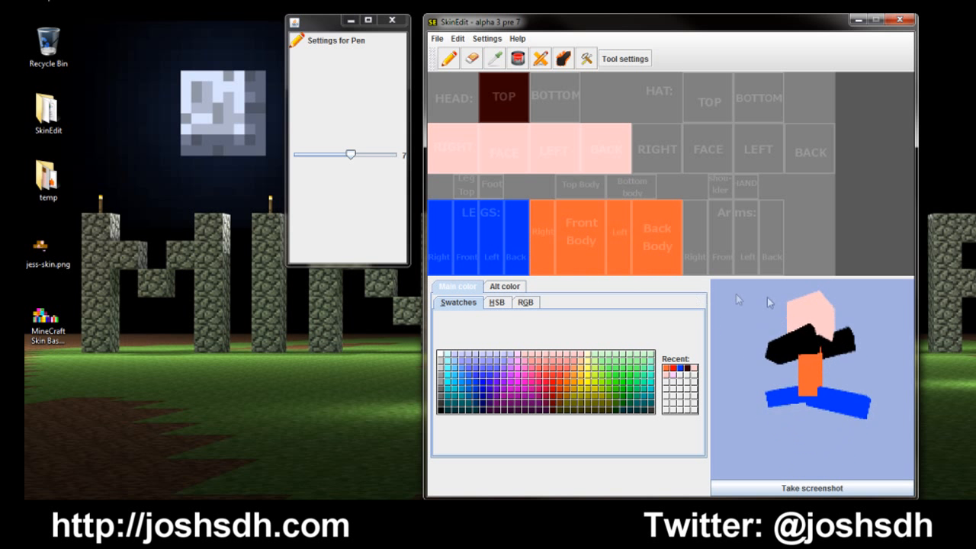
left_click(704, 225)
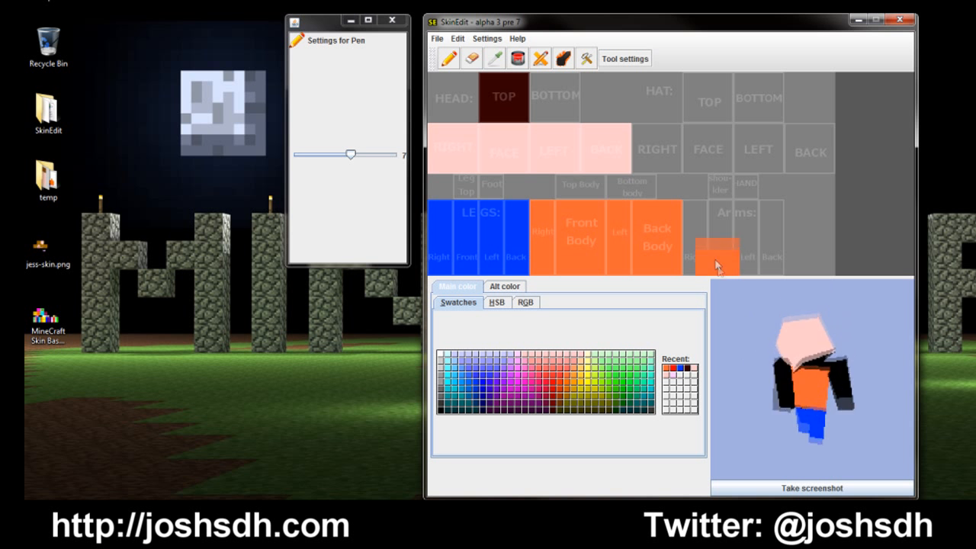
mouse_move(702, 225)
left_mouse_down()
mouse_move(762, 228)
mouse_move(760, 257)
mouse_move(703, 267)
left_mouse_up()
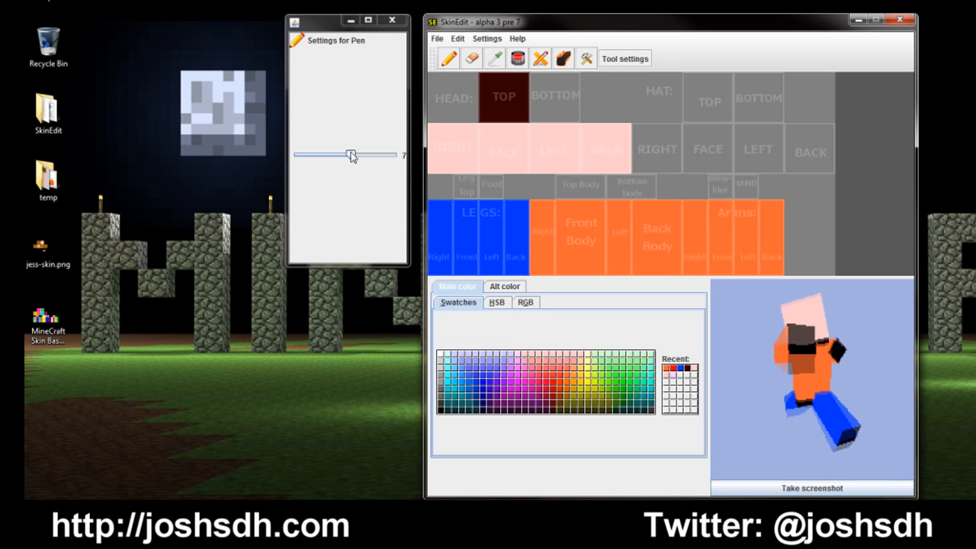
left_click_drag(351, 154, 306, 154)
mouse_move(718, 190)
left_mouse_down()
mouse_move(730, 185)
mouse_move(729, 200)
mouse_move(722, 196)
left_mouse_up()
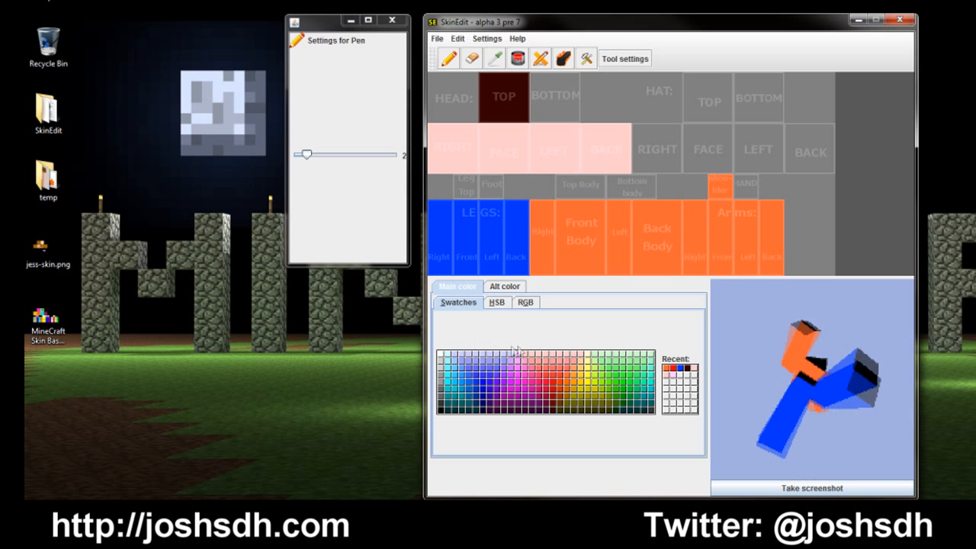
Step: Pick up the blue from the legs and fill the bottom body and leg top patches with it
left_click(494, 59)
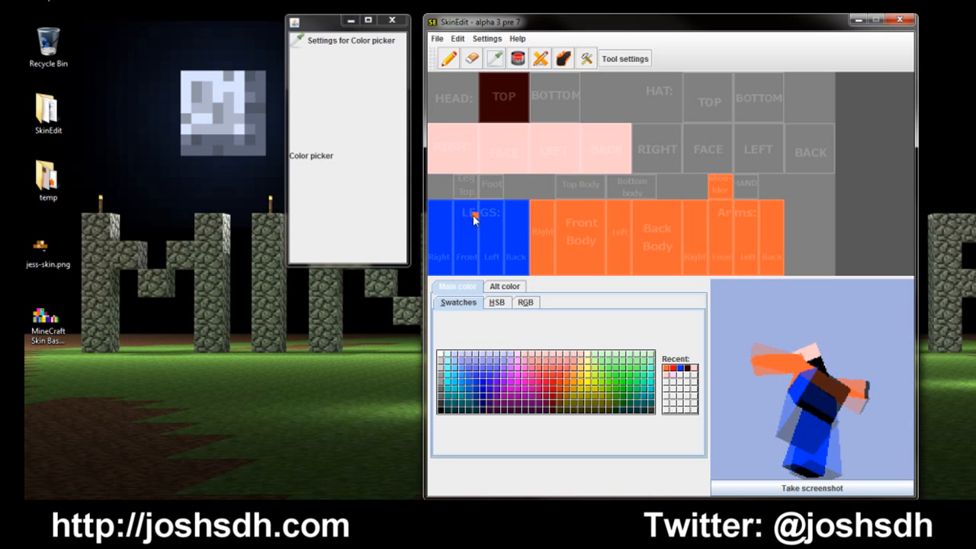
left_click(448, 59)
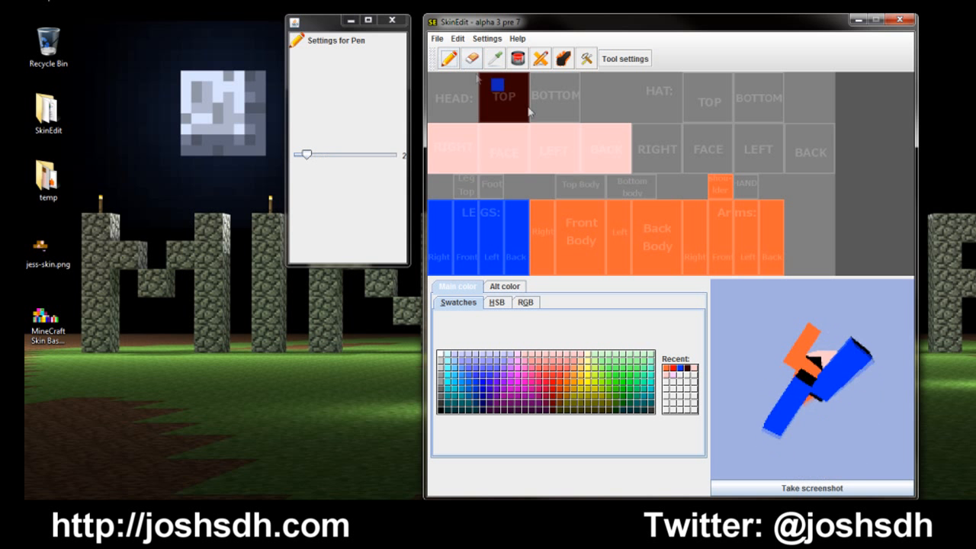
mouse_move(613, 182)
left_mouse_down()
mouse_move(654, 183)
mouse_move(653, 197)
mouse_move(619, 197)
left_mouse_up()
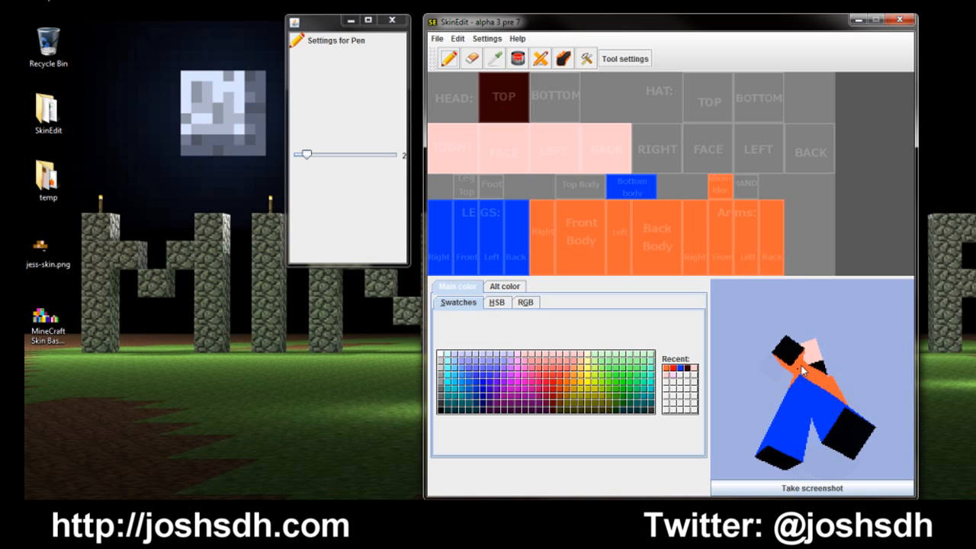
left_click_drag(466, 185, 466, 198)
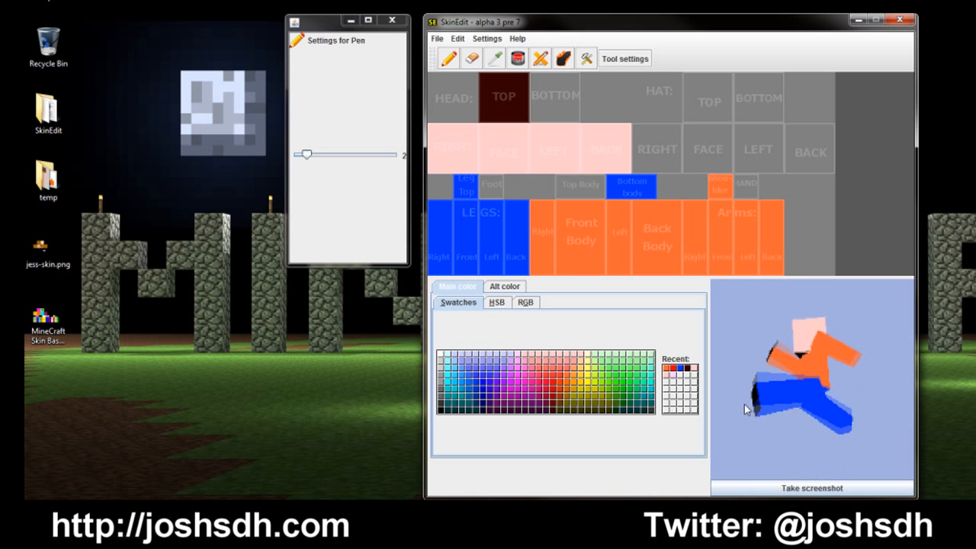
Step: Fill the foot patch with black
left_click(440, 412)
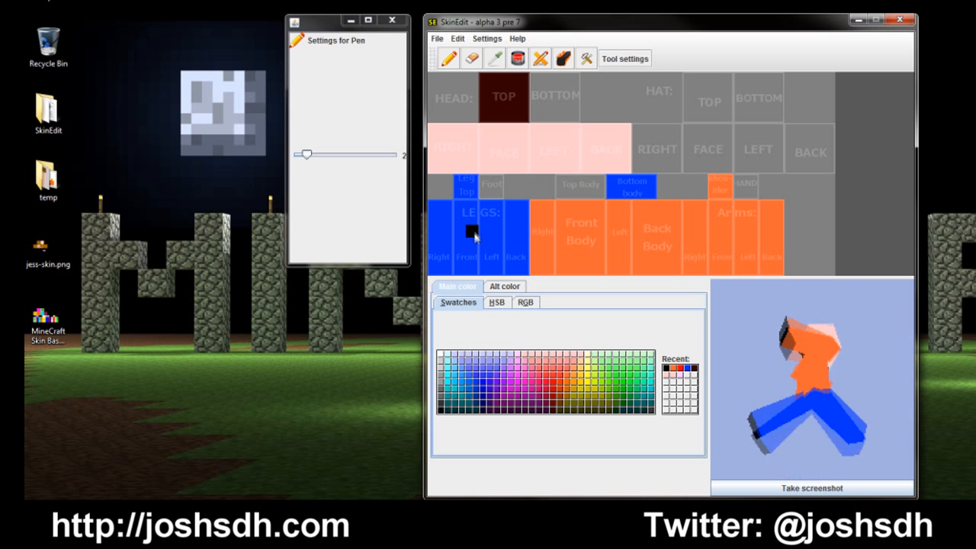
left_click(485, 186)
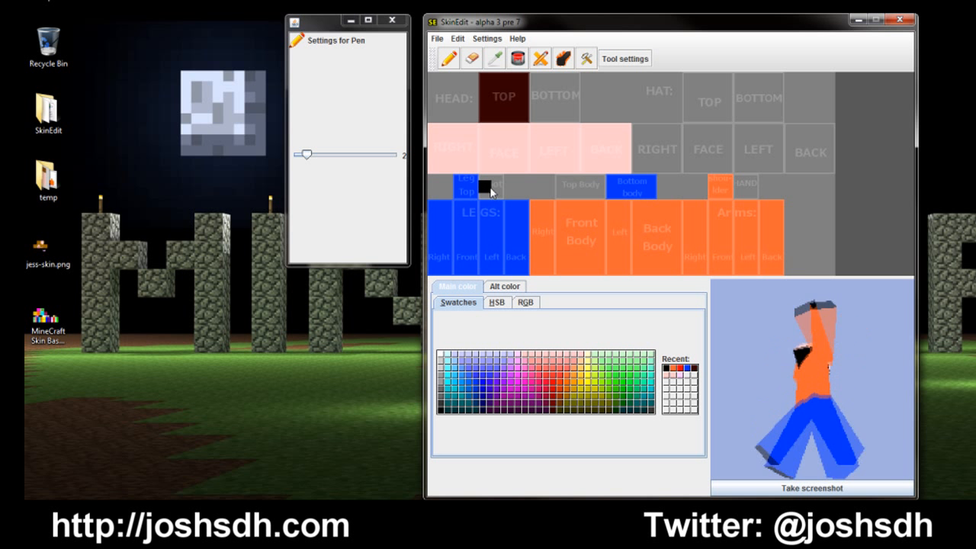
mouse_move(489, 184)
left_mouse_down()
mouse_move(501, 194)
mouse_move(489, 194)
left_mouse_up()
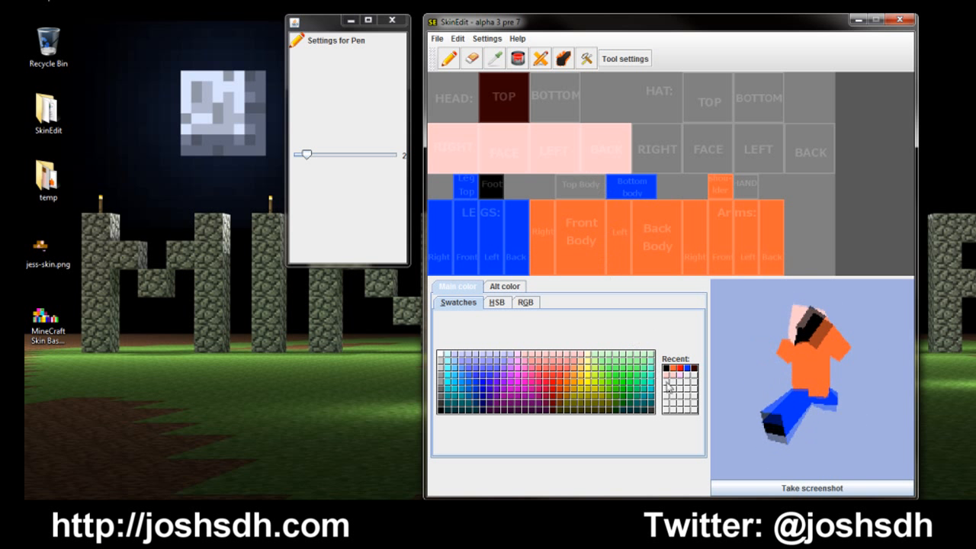
Step: Sample the pale pink skin color from the face, fill the hand patch with it and rotate the preview
left_click(494, 58)
left_click(507, 150)
left_click(738, 181)
mouse_move(743, 185)
left_mouse_down()
mouse_move(752, 185)
mouse_move(745, 194)
left_mouse_up()
left_click_drag(798, 340, 801, 279)
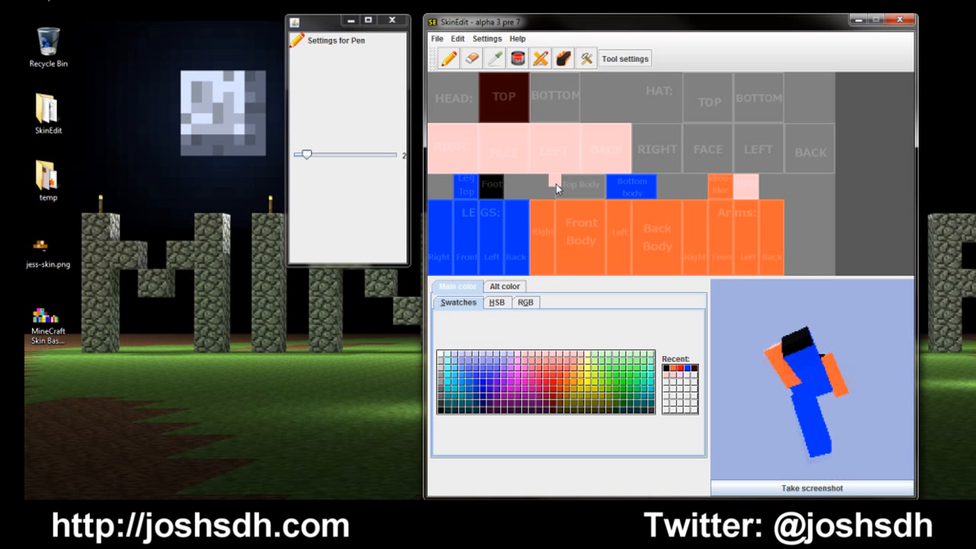
Step: Sample the orange shirt color and fill the top body patch with pen size 3, undoing any overspill
left_click(502, 60)
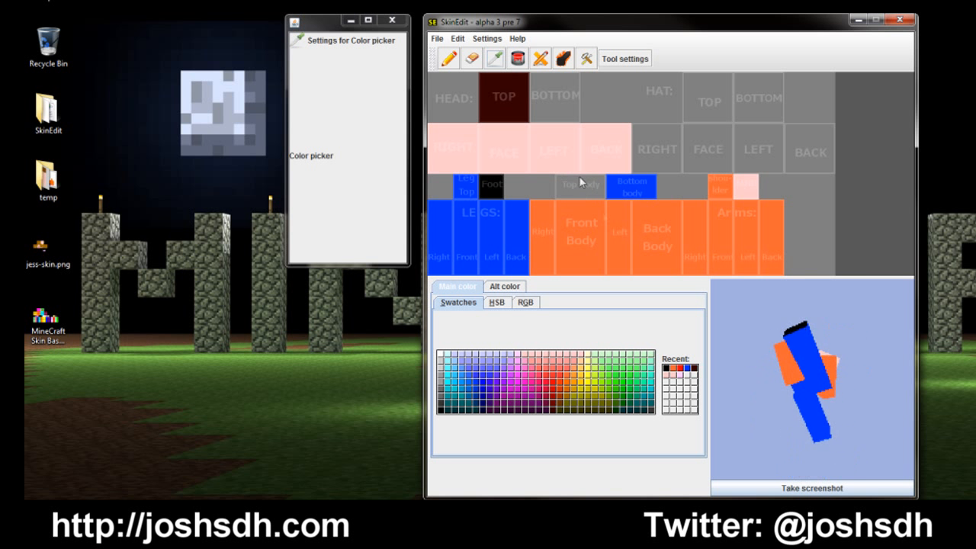
left_click(448, 59)
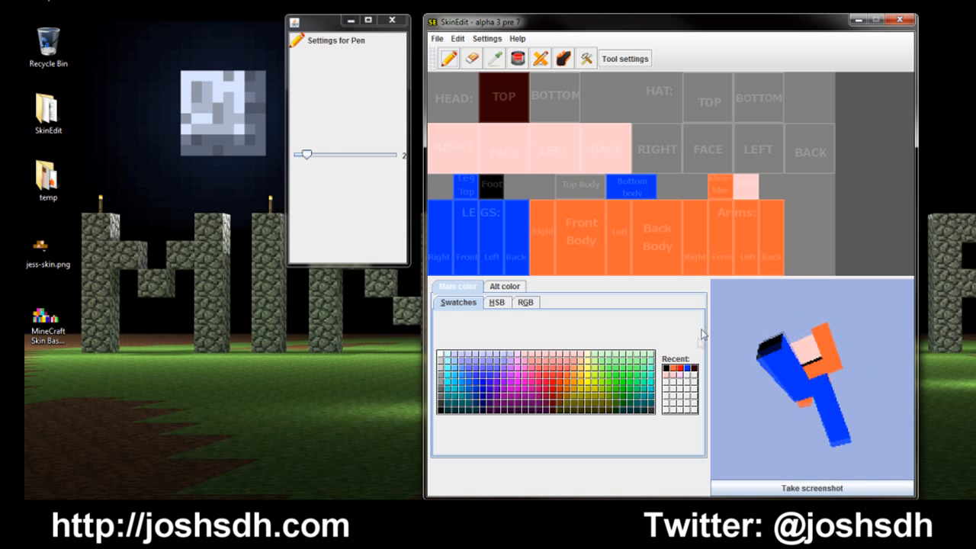
left_click_drag(307, 154, 347, 154)
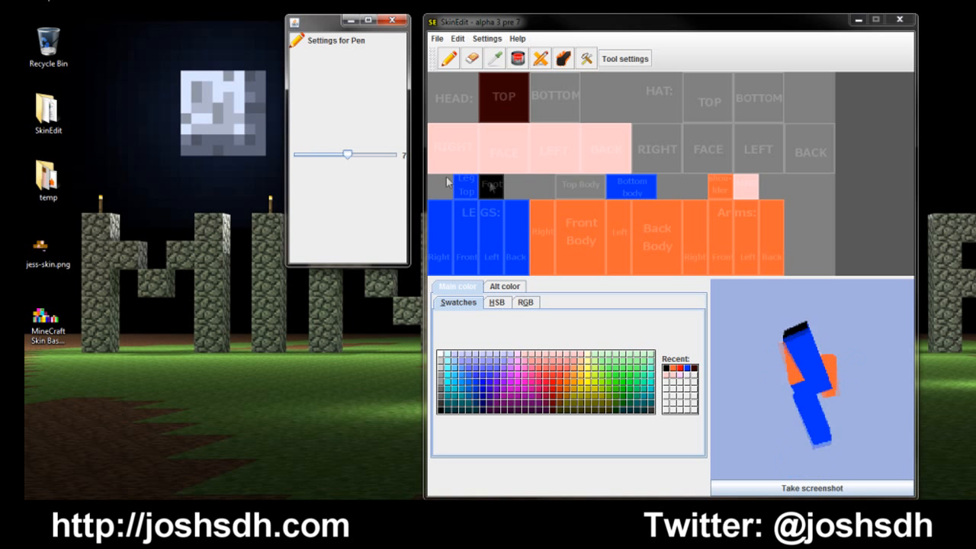
left_click(454, 65)
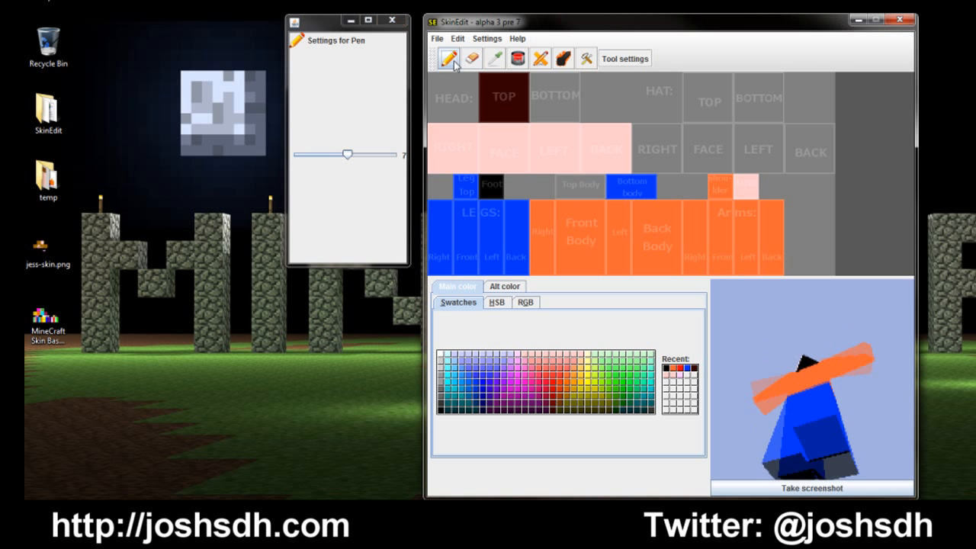
left_click(494, 59)
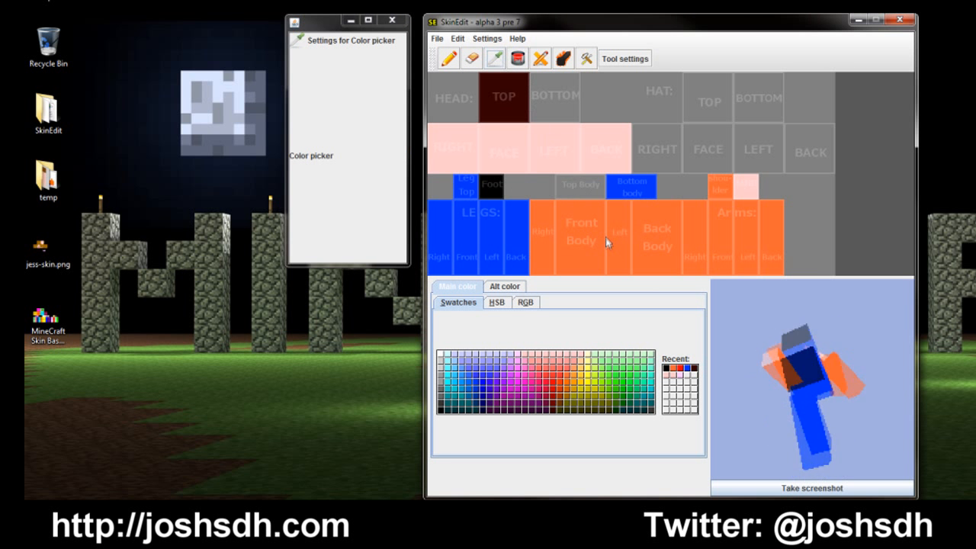
left_click(448, 59)
left_click_drag(351, 154, 314, 155)
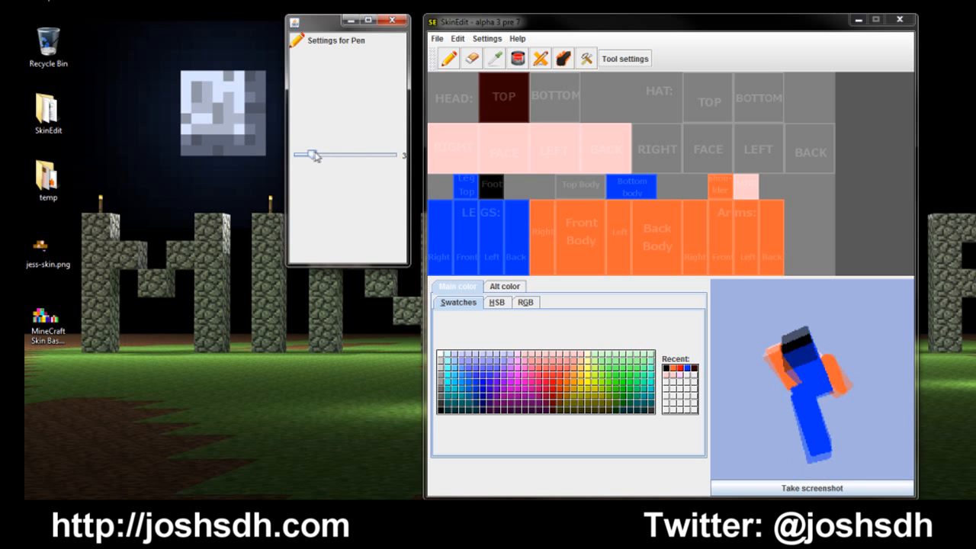
left_click(567, 185)
left_click_drag(567, 184, 590, 179)
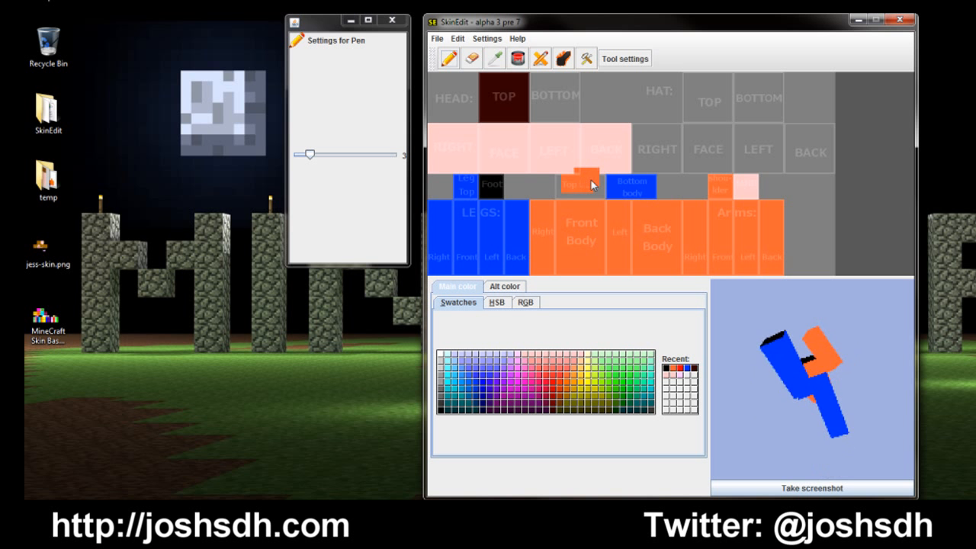
left_click(459, 39)
left_click(460, 54)
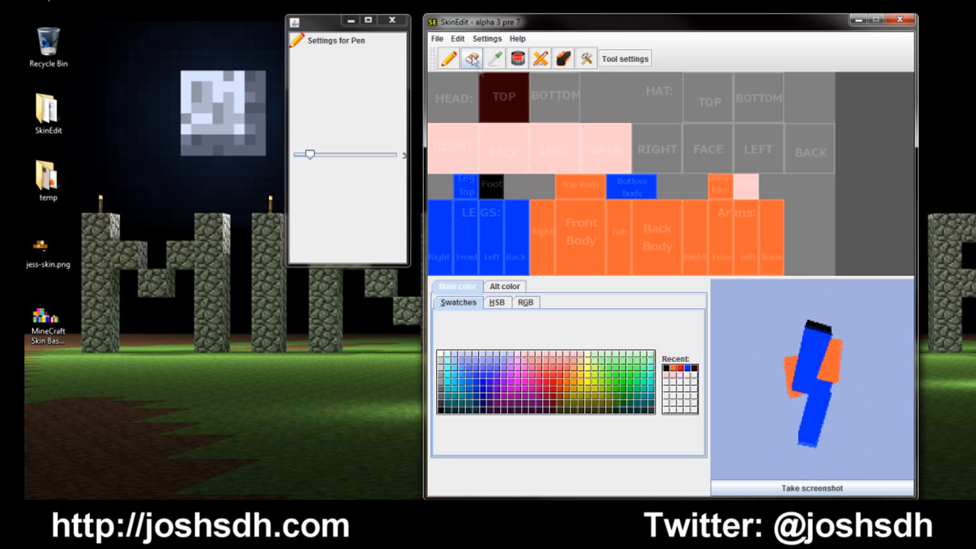
Step: Sample the pale pink skin color and fill the bottom of the head with it
left_click(494, 59)
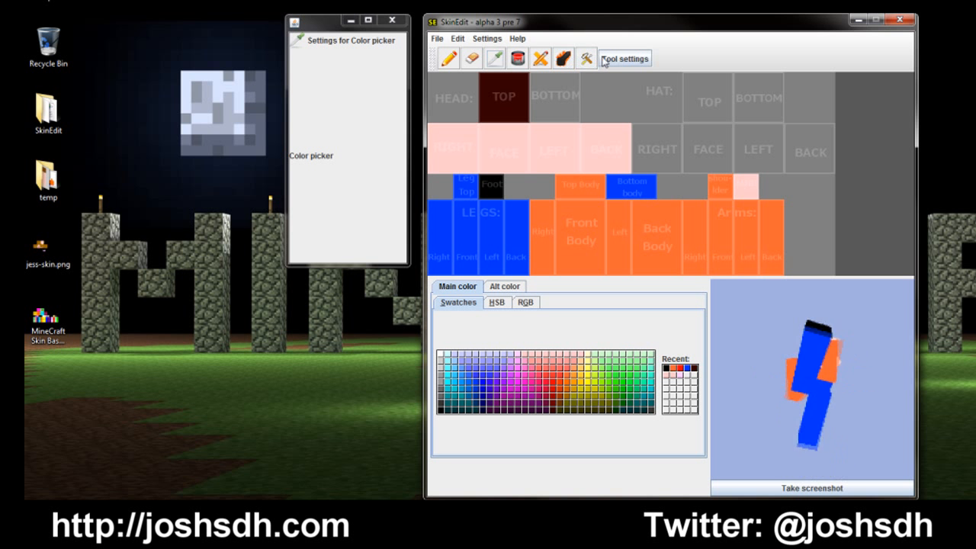
left_click(448, 59)
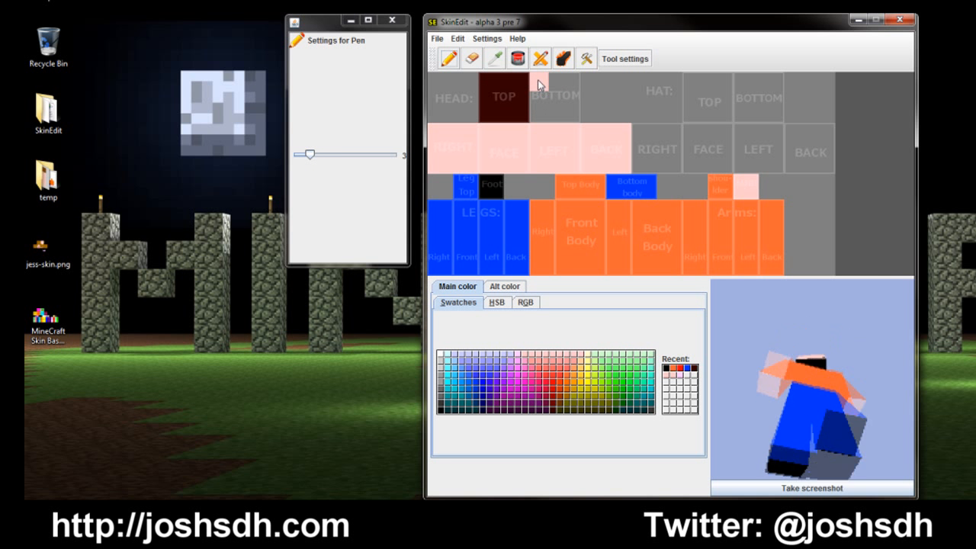
mouse_move(571, 87)
left_mouse_down()
mouse_move(571, 105)
mouse_move(553, 118)
left_mouse_up()
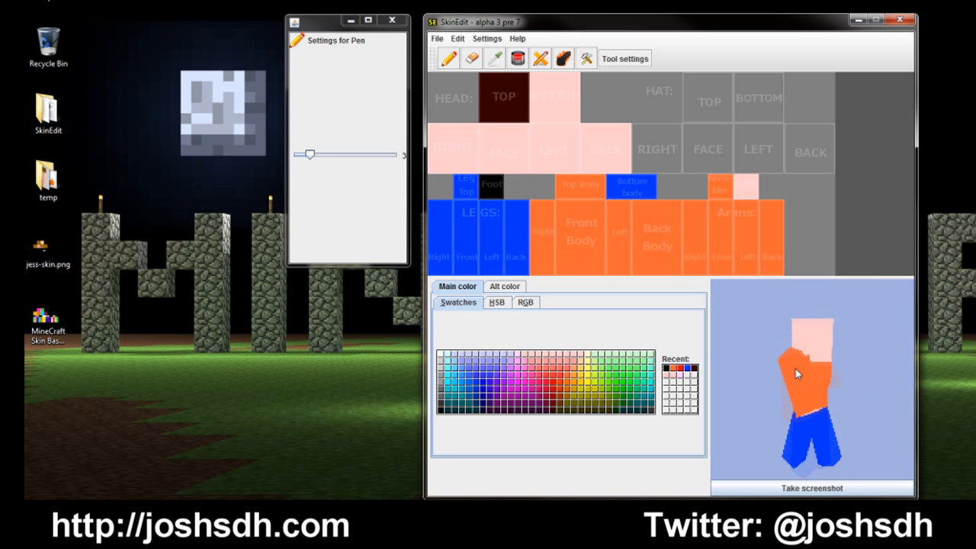
Step: Set the pen size to 1 and draw two eyes on the face, each a blue pixel beside a white one
left_click(475, 387)
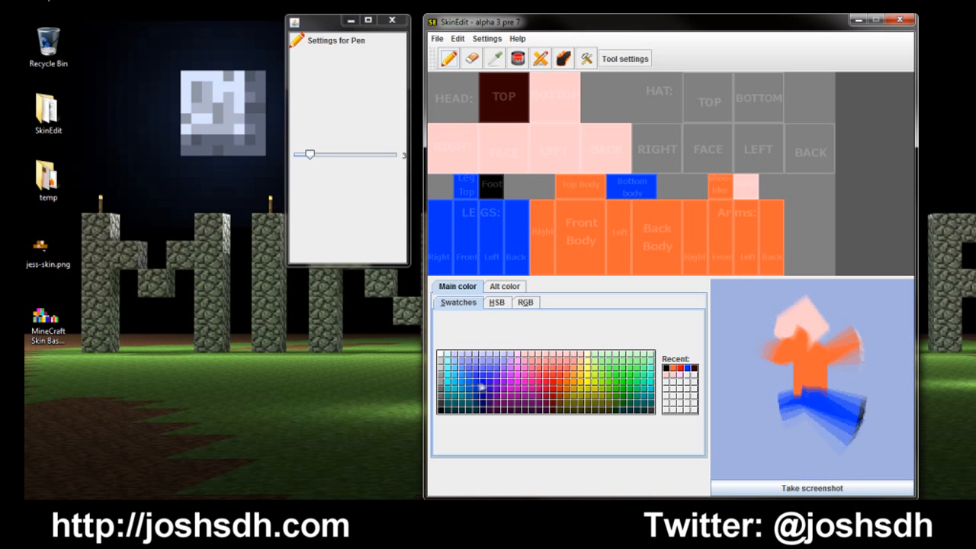
left_click_drag(310, 154, 295, 154)
left_click(494, 139)
left_click(513, 140)
left_click(441, 355)
left_click(488, 139)
left_click(520, 139)
Step: Draw a darker pink nose two pixels wide and a red mouth two pixels wide below the eyes
left_click(531, 365)
left_click(501, 152)
left_click(507, 152)
left_click(545, 379)
left_click(501, 164)
left_click(507, 164)
Step: Sample the dark brown hair color and draw a goatee around the mouth, extending onto the front edge of the head's bottom
left_click(494, 59)
left_click(500, 104)
left_click(449, 59)
left_click(494, 159)
left_click_drag(494, 159, 494, 164)
mouse_move(501, 170)
left_mouse_down()
mouse_move(513, 159)
mouse_move(501, 159)
left_mouse_up()
left_click_drag(552, 75, 558, 75)
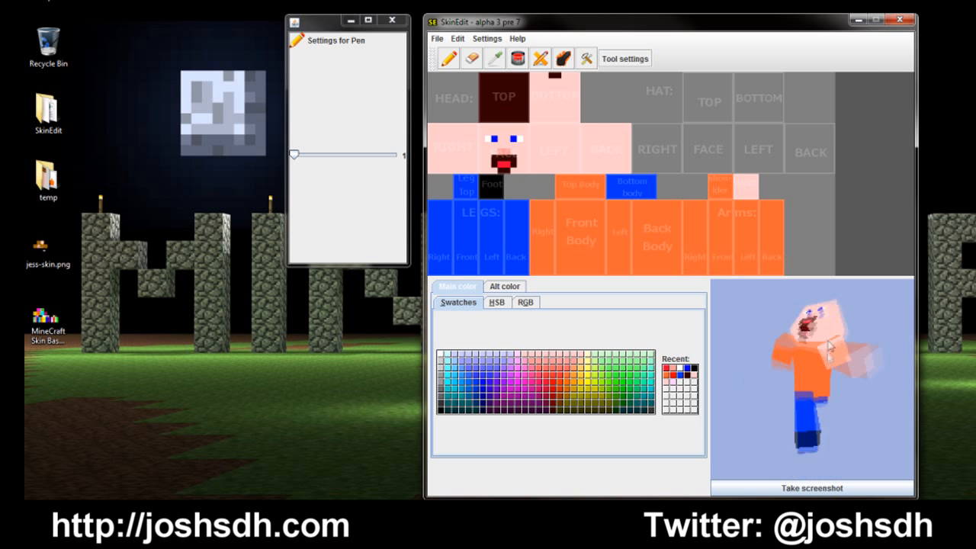
Step: Paint a dark brown hairline along the face's upper edge and undo the last pixel
mouse_move(482, 125)
left_mouse_down()
mouse_move(523, 128)
mouse_move(494, 132)
left_mouse_up()
left_click(507, 126)
left_click(520, 126)
left_click(526, 126)
left_click(532, 132)
key("ctrl+z")
Step: Cover the original eye row with skin color, draw dark brown eyebrows, and undo the stray pixel between them
left_click(495, 59)
left_click(449, 58)
left_click_drag(487, 133, 520, 140)
left_click(495, 59)
left_click(503, 82)
left_click(449, 59)
left_click(502, 138)
key("ctrl+z")
Step: Repaint the two blue eye pixels one row lower, beneath the eyebrows
left_click(680, 376)
left_click(493, 145)
left_click(514, 145)
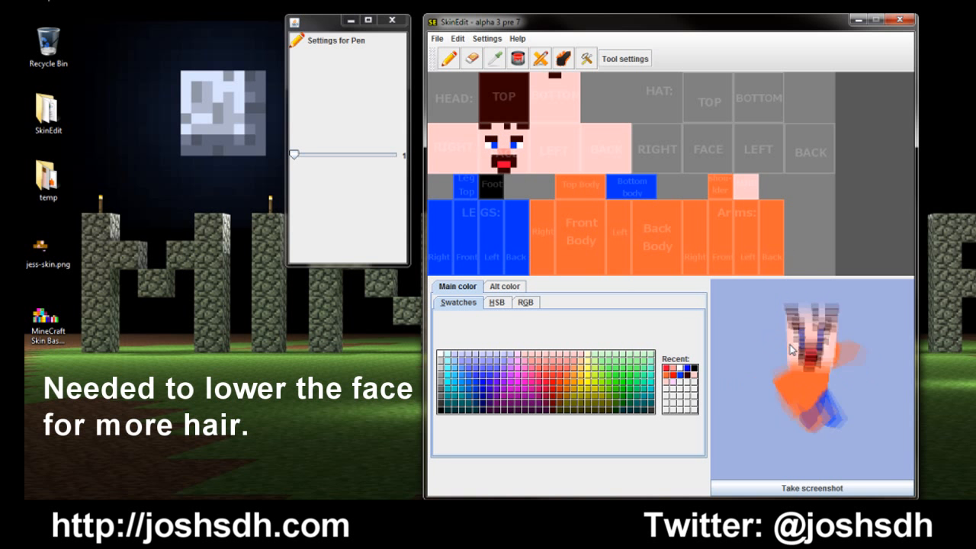
Step: Paint dark brown hair over the right, left and back faces of the head, sloping down toward the back
mouse_move(475, 135)
left_mouse_down()
mouse_move(438, 131)
mouse_move(459, 132)
mouse_move(429, 135)
mouse_move(464, 140)
mouse_move(431, 158)
left_mouse_up()
left_click(570, 128)
left_click_drag(536, 128, 580, 129)
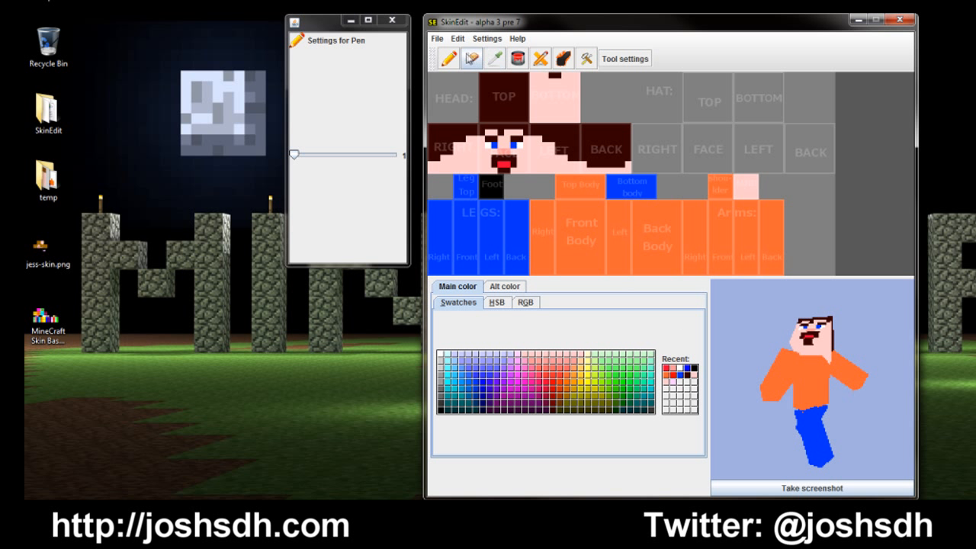
Step: Paint a skin-colored neckline across the front body, top body and back body, and rotate the preview to check it
left_click(494, 59)
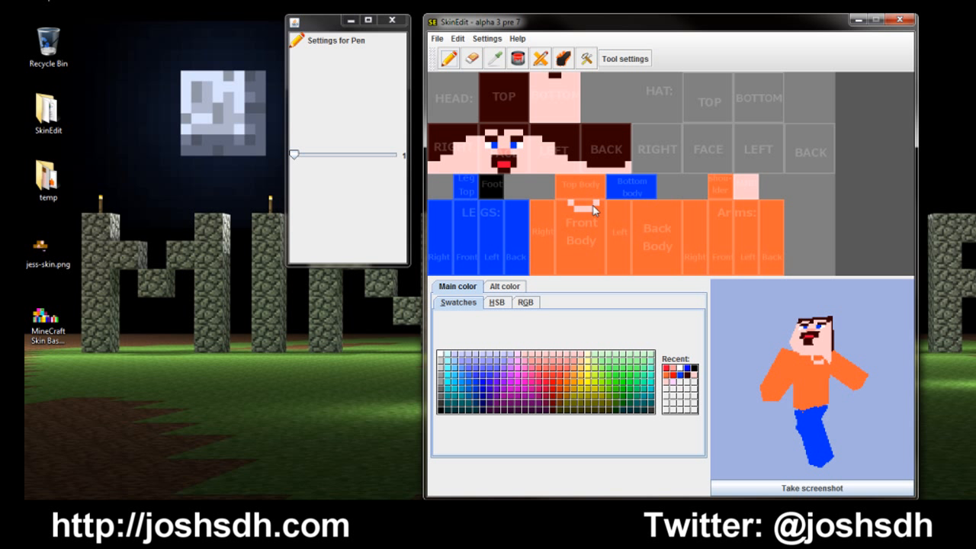
left_click_drag(594, 207, 581, 207)
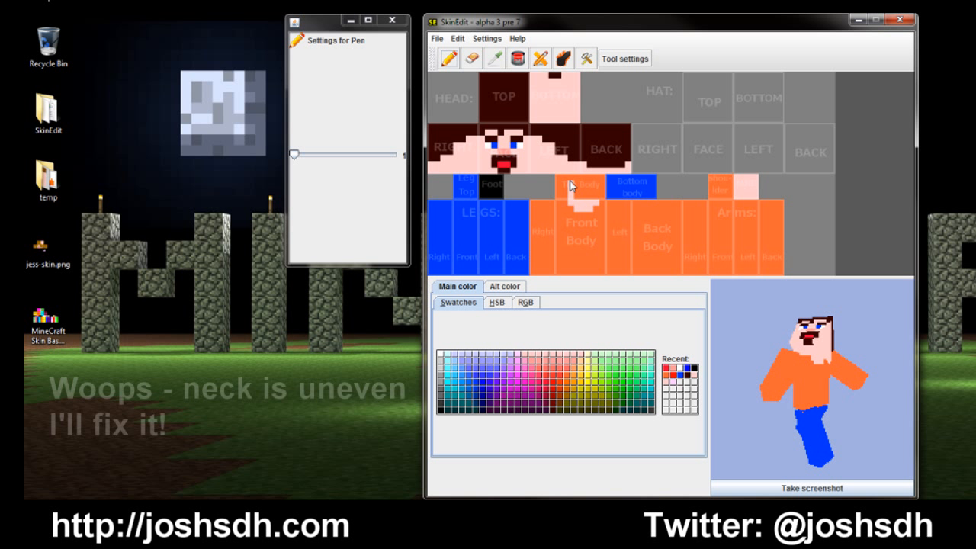
left_click_drag(594, 180, 599, 197)
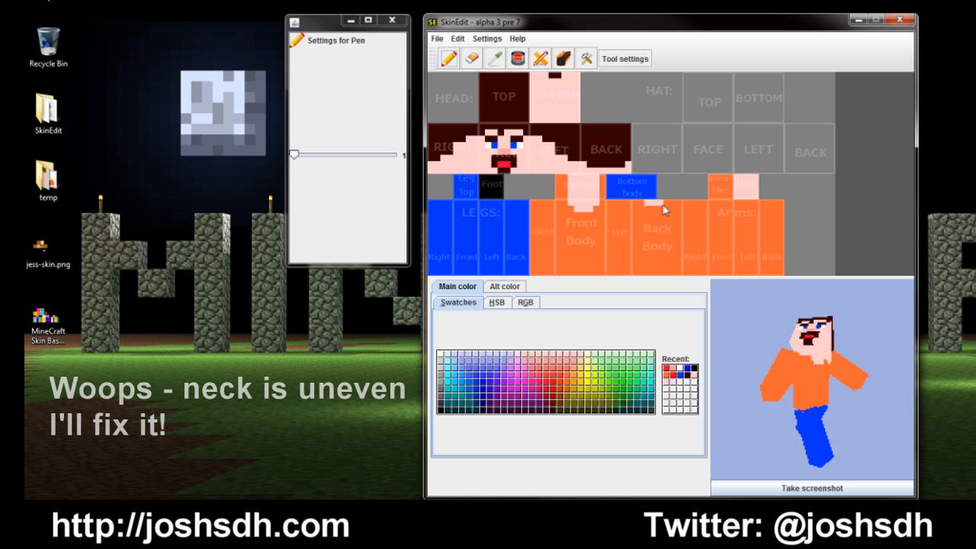
left_click_drag(852, 375, 759, 389)
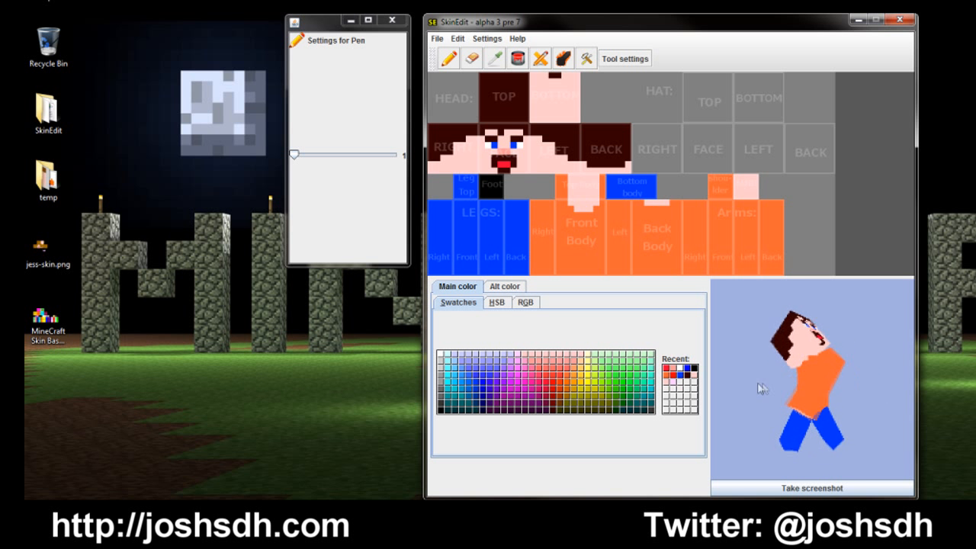
left_click_drag(862, 382, 734, 328)
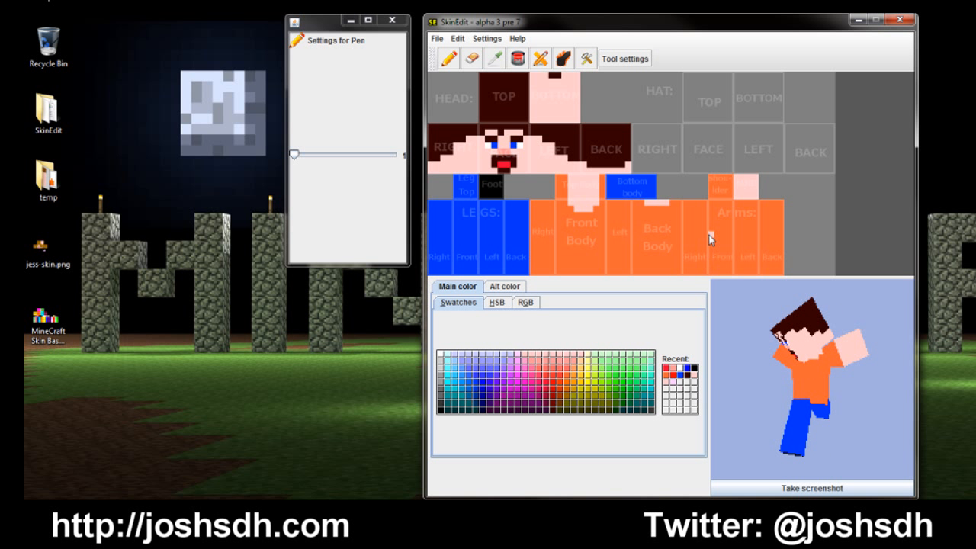
Step: Paint all four arm faces skin-colored below short orange sleeves with a size 5 Pen, and rotate the preview to check them
left_click(747, 233)
left_click(686, 229)
left_click(315, 156)
mouse_move(705, 252)
left_mouse_down()
mouse_move(698, 246)
mouse_move(763, 251)
mouse_move(747, 268)
mouse_move(711, 266)
left_mouse_up()
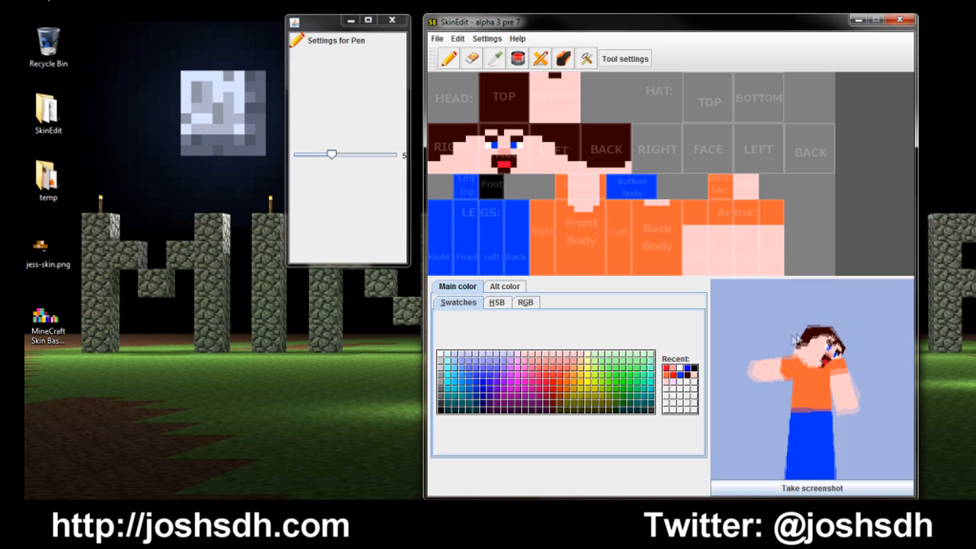
left_click_drag(802, 340, 833, 397)
Step: Paint a blue trouser band along the lower edge of all body faces with a size 2 Pen
left_click(680, 379)
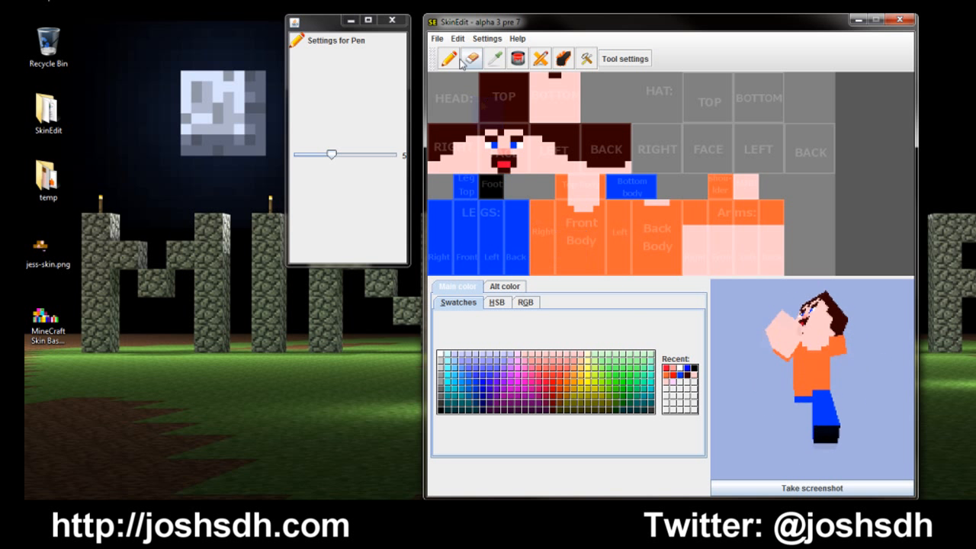
left_click_drag(331, 155, 302, 155)
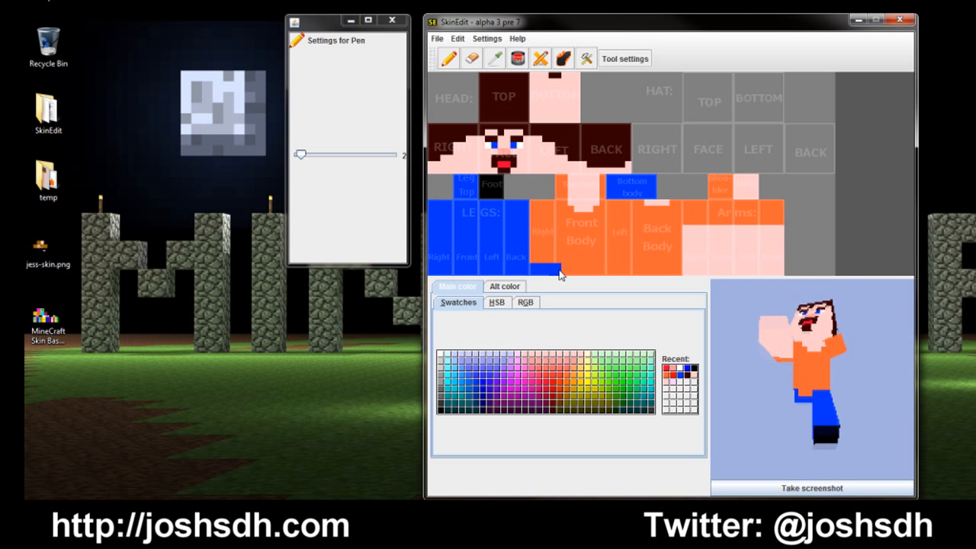
left_click_drag(561, 270, 584, 273)
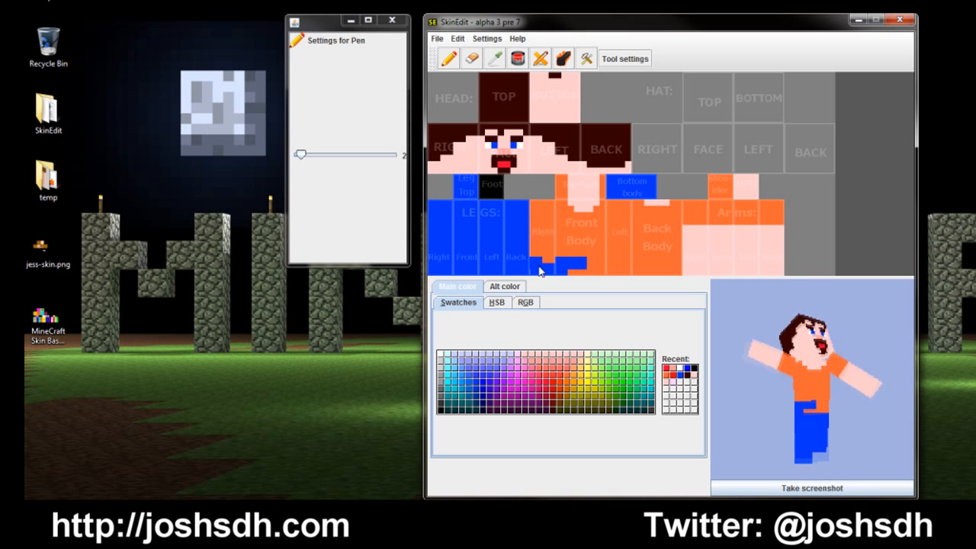
mouse_move(575, 270)
left_mouse_down()
mouse_move(677, 275)
mouse_move(577, 279)
left_mouse_up()
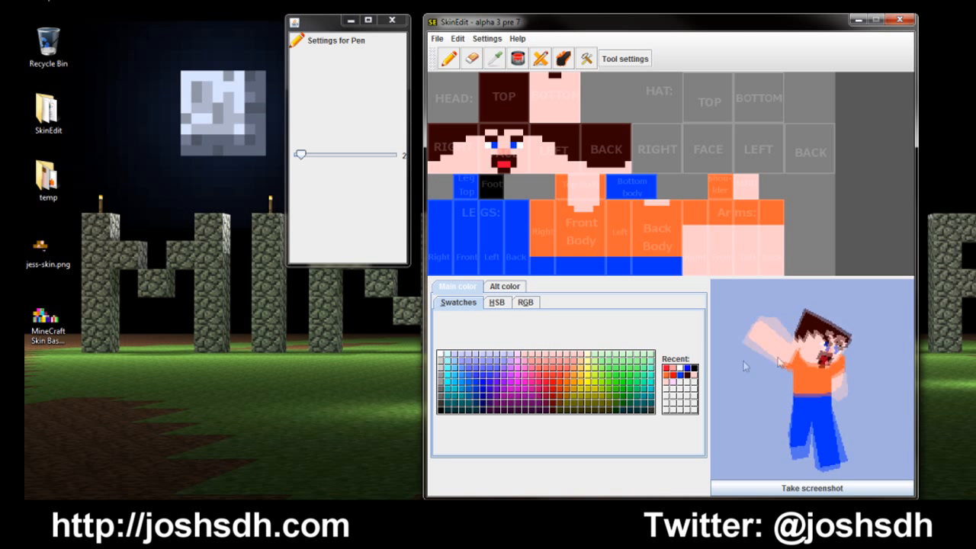
Step: Draw a one-pixel black belt above the blue band across all body faces with the Line tool, undoing the freehand attempt
left_click(440, 412)
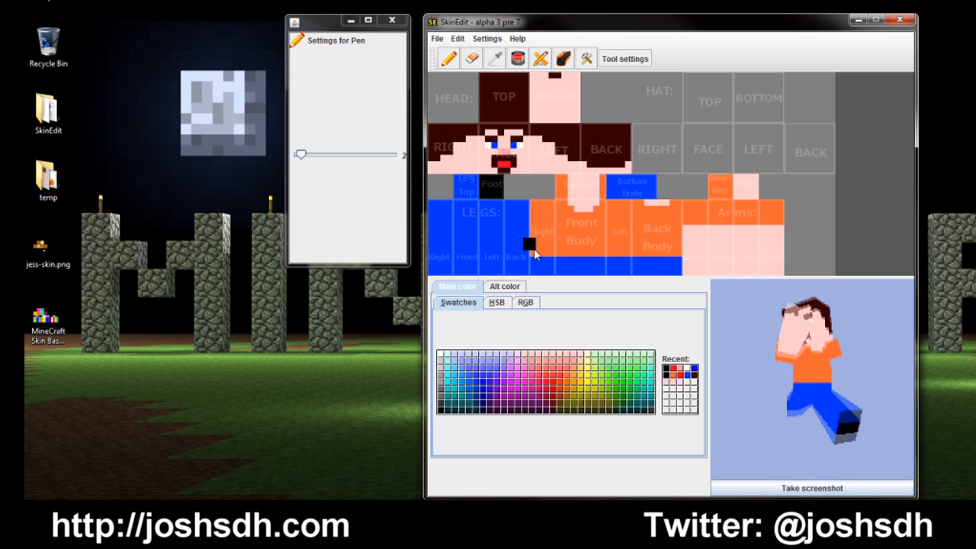
left_click_drag(312, 157, 284, 157)
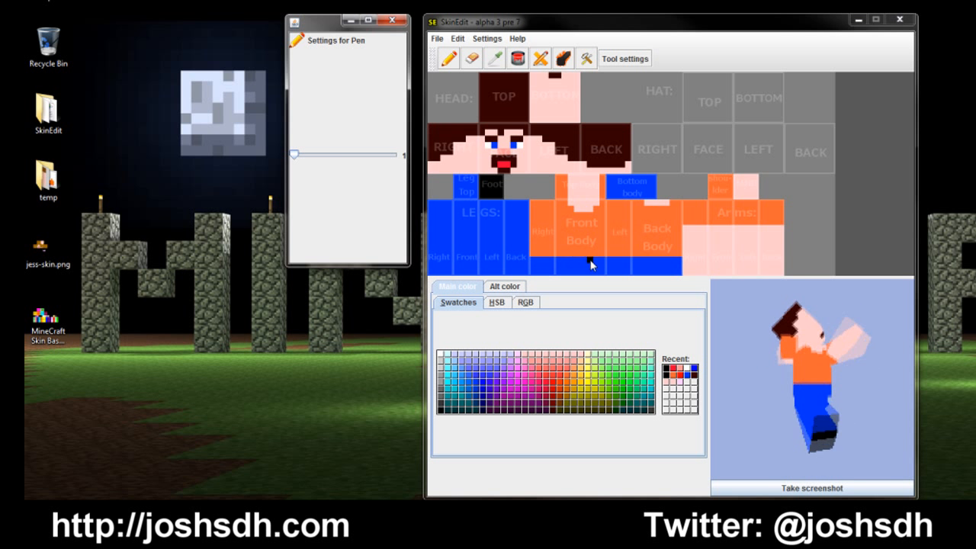
left_click(538, 254)
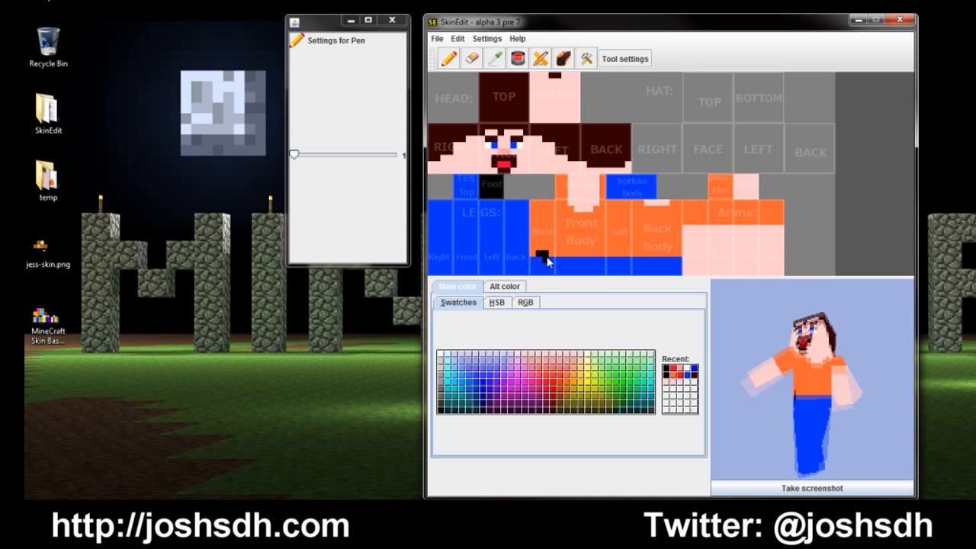
left_click(458, 39)
left_click(469, 54)
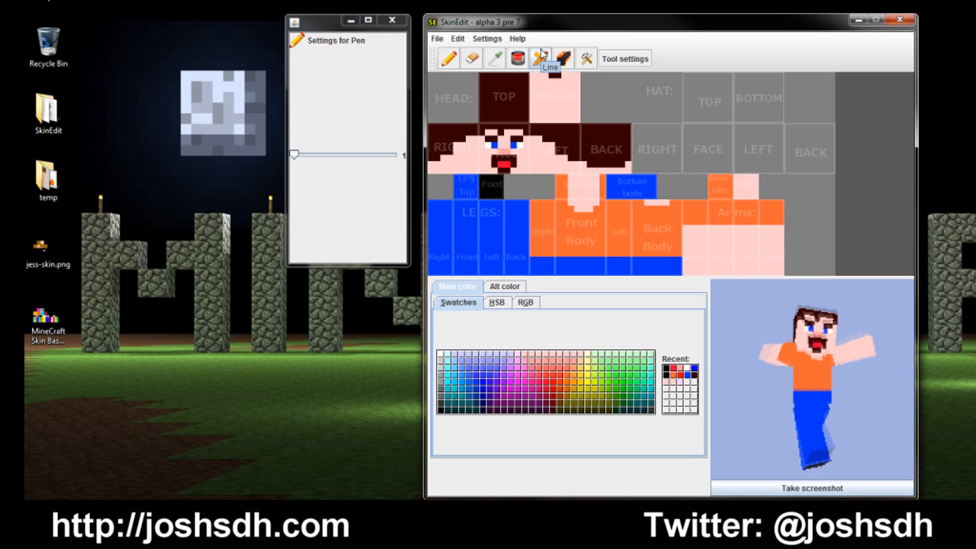
left_click(540, 57)
left_click(640, 253)
left_click_drag(639, 253, 680, 254)
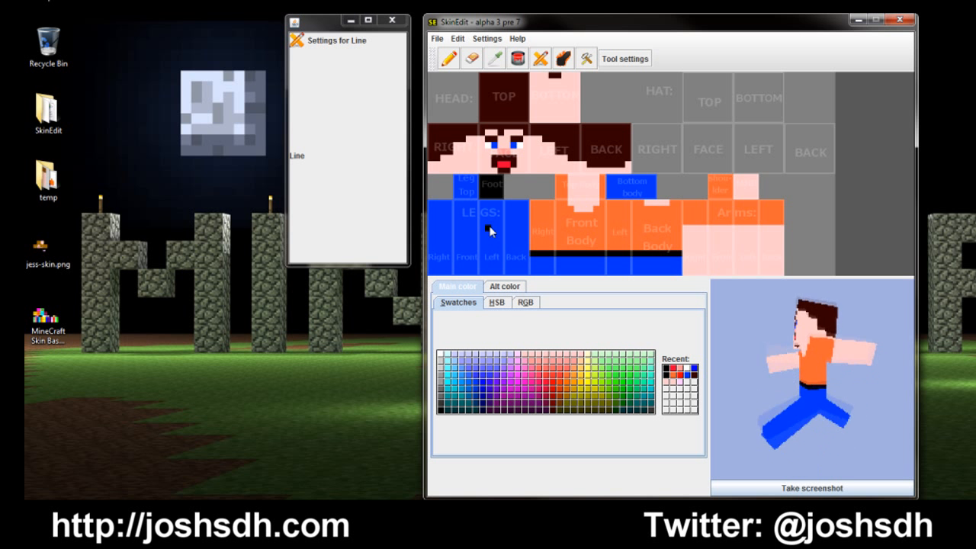
Step: Try small black Pen marks on the legs and just below the belt, and undo them
left_click(448, 59)
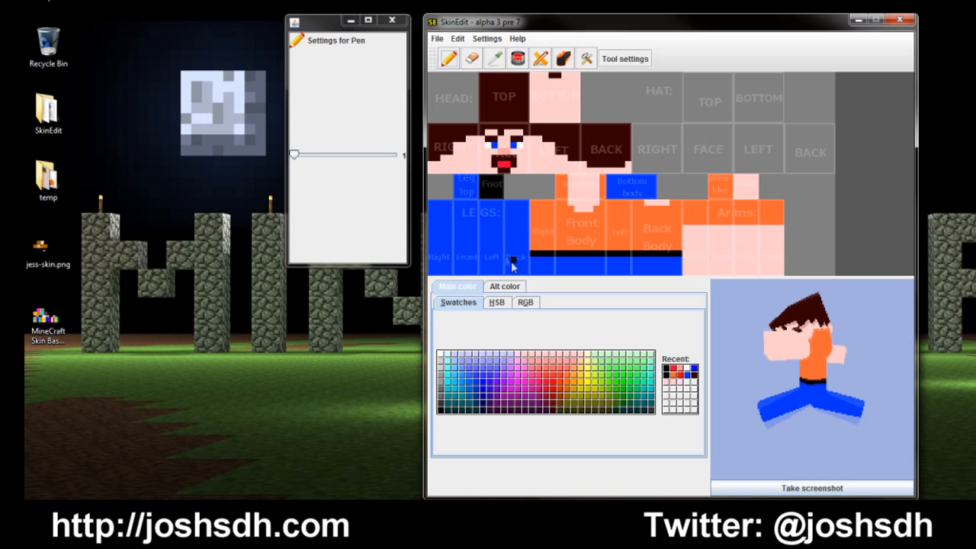
left_click_drag(482, 227, 500, 229)
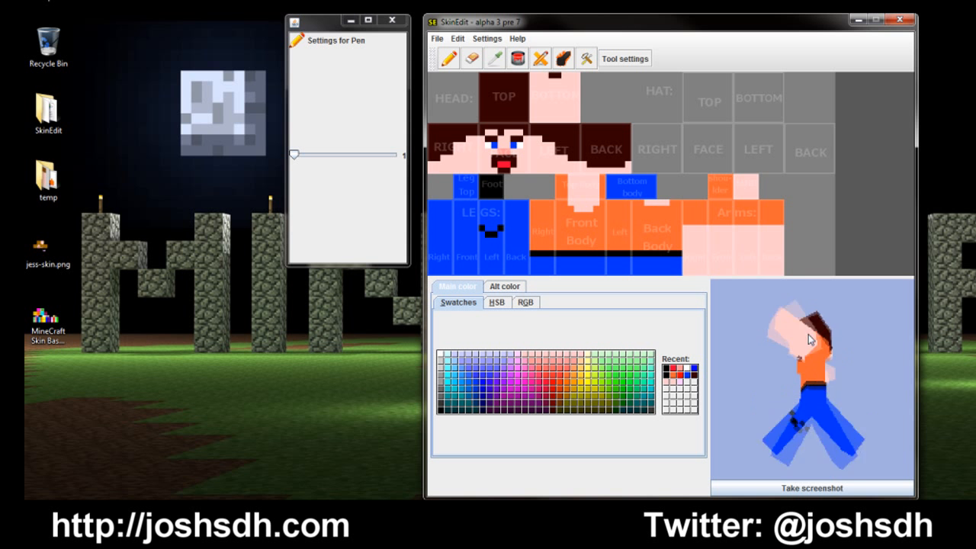
left_click(458, 38)
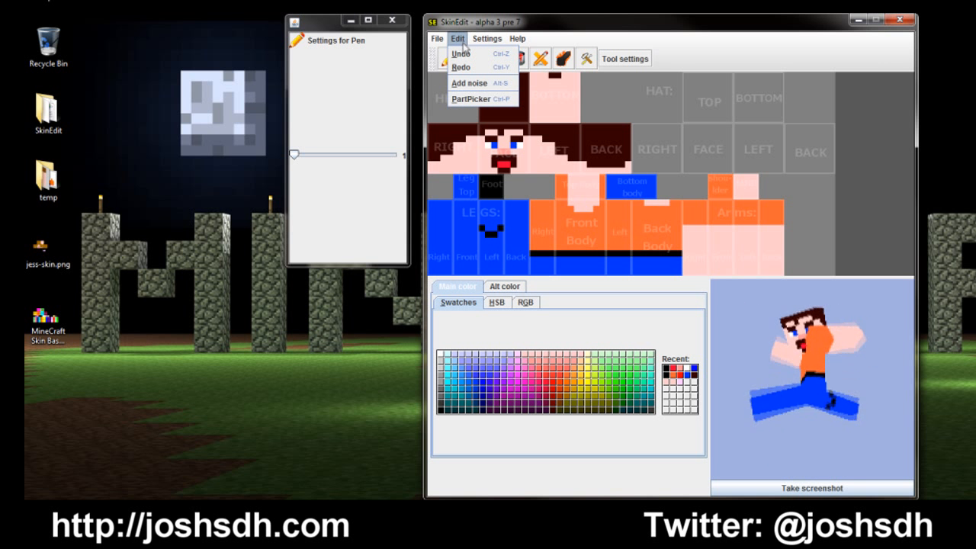
left_click(461, 53)
key("ctrl+z")
key("ctrl+z")
key("ctrl+z")
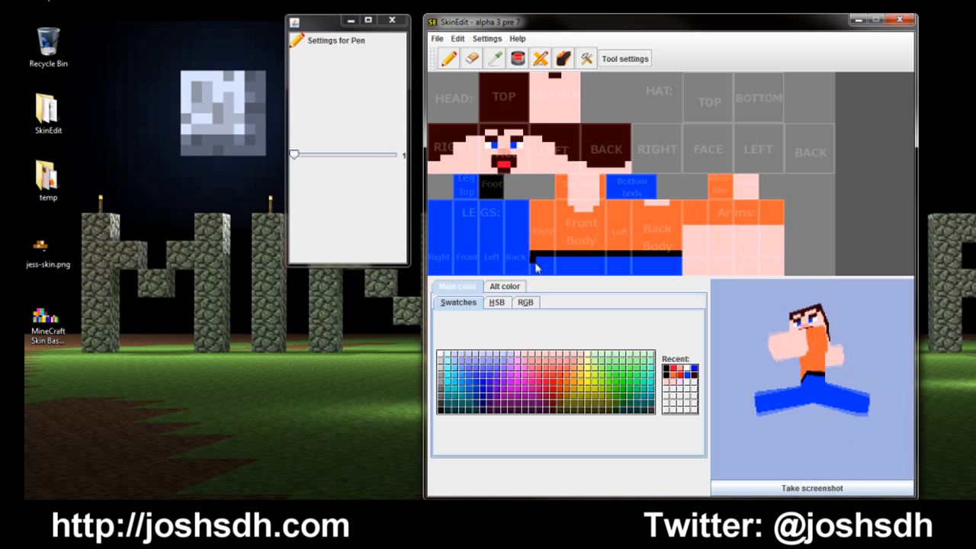
left_click_drag(539, 264, 546, 269)
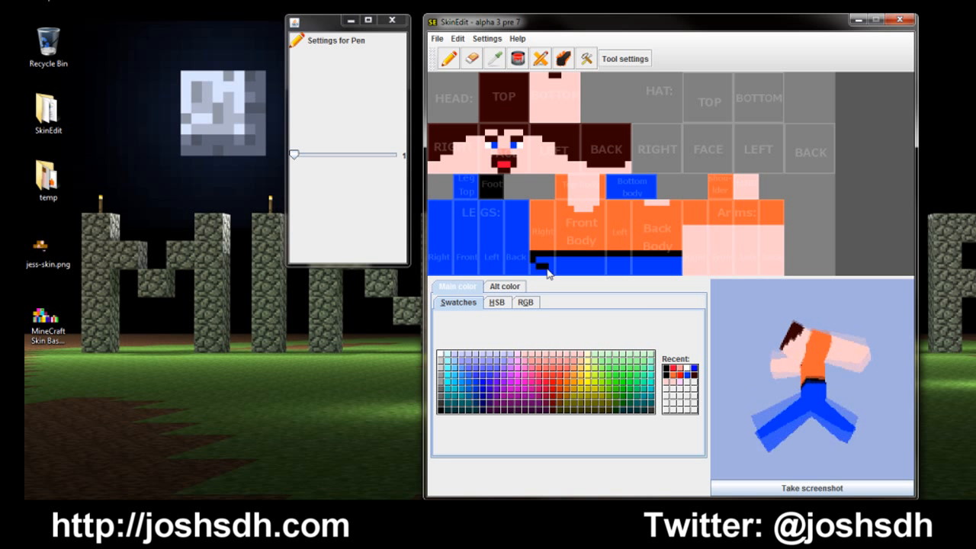
left_click_drag(795, 380, 635, 337)
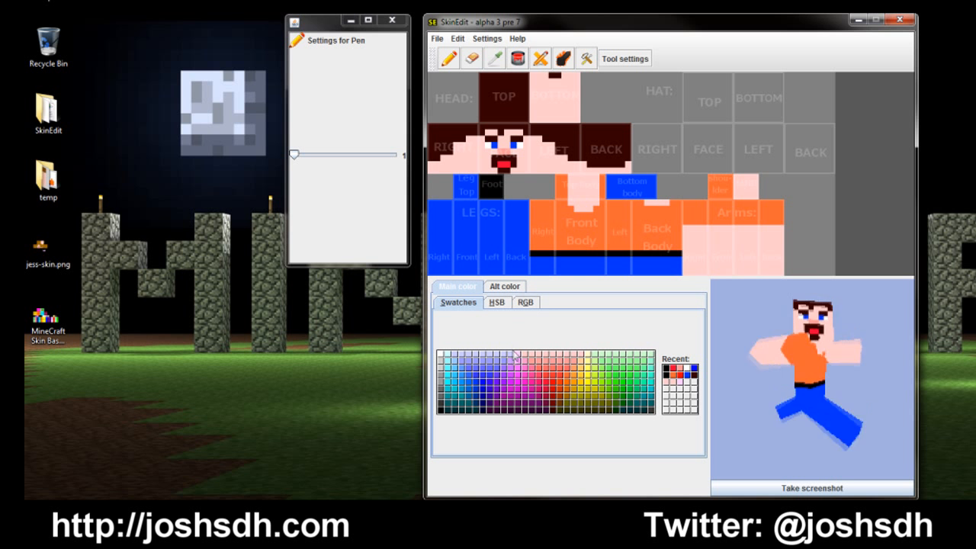
Step: Try a red collar outline along the front body's neckline, and undo it
left_click(546, 391)
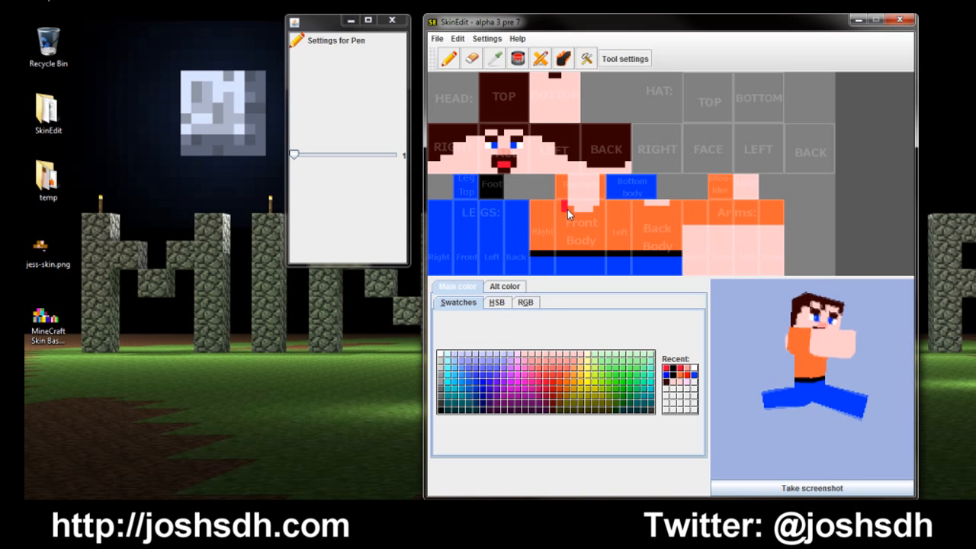
left_click_drag(571, 209, 593, 221)
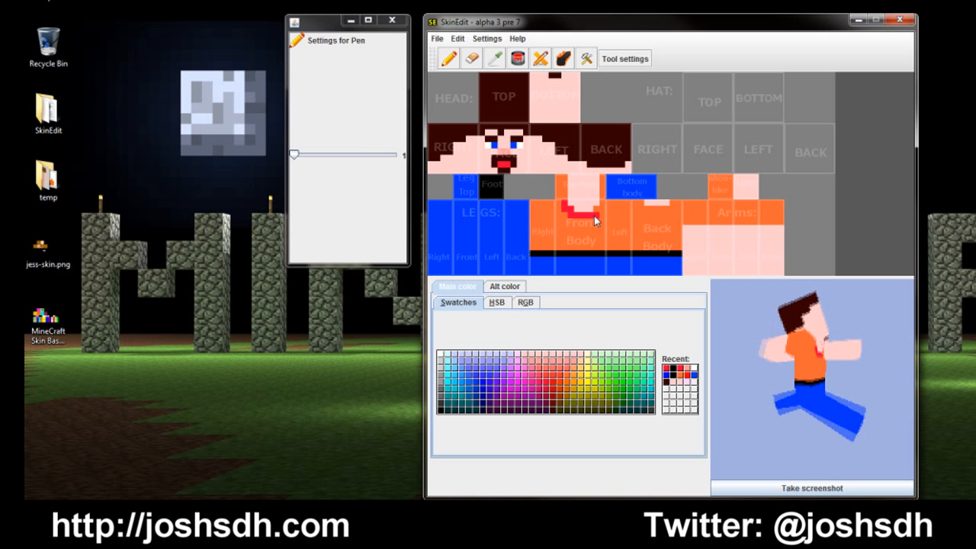
left_click(600, 204)
left_click(583, 254)
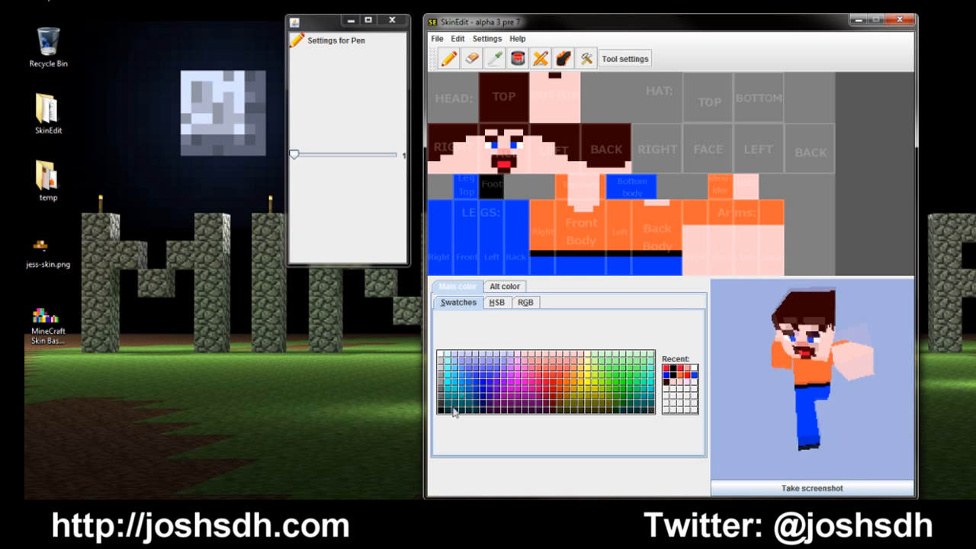
Step: Paint black shoes along the lower edge of all four leg faces, and rotate the preview to check them
left_click(442, 385)
left_click_drag(431, 266, 526, 272)
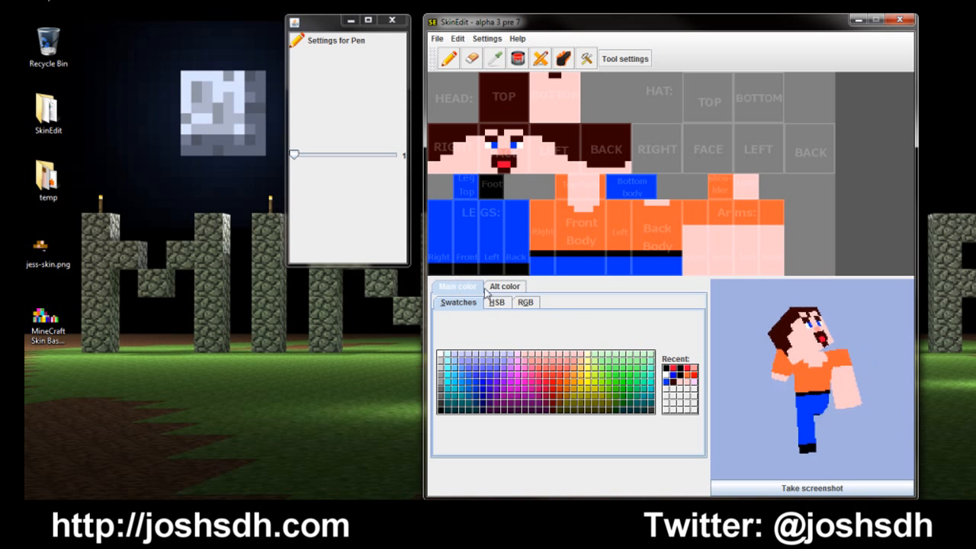
left_click_drag(831, 423, 843, 388)
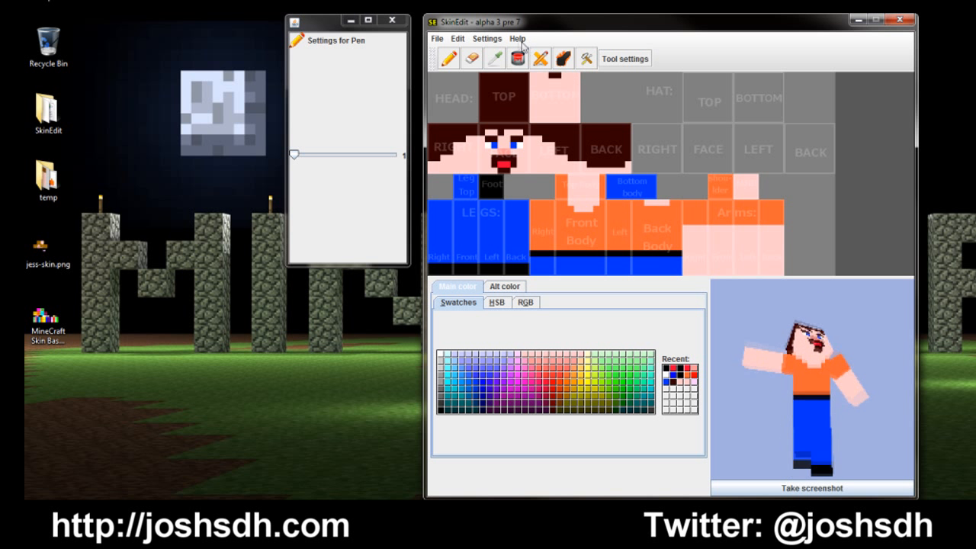
Step: Add noise to the whole skin with a force of about 20
left_click(497, 40)
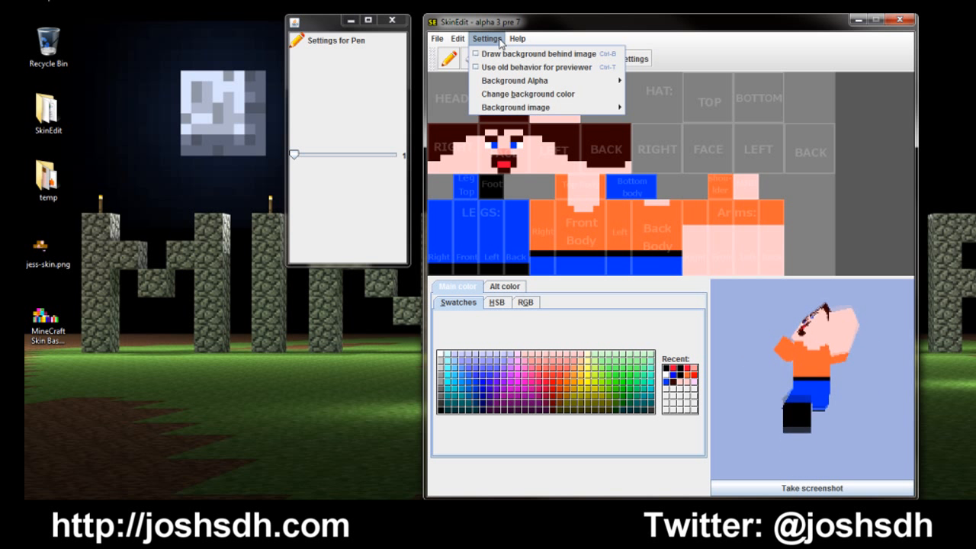
mouse_move(455, 38)
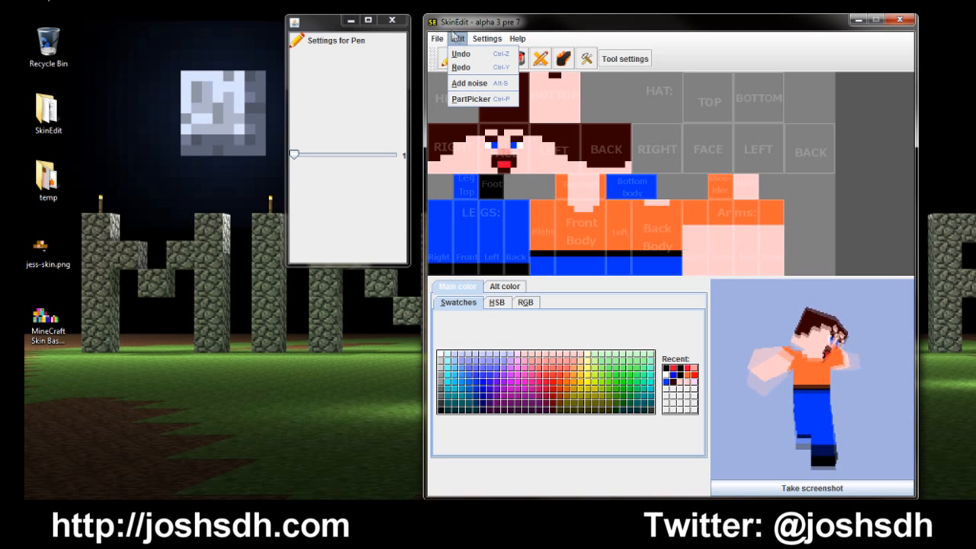
left_click(467, 84)
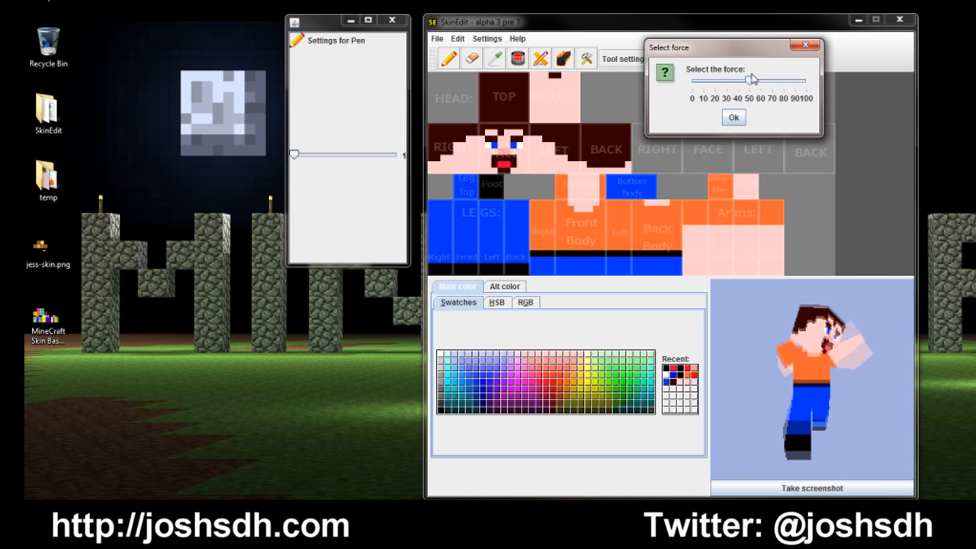
left_click_drag(750, 80, 710, 104)
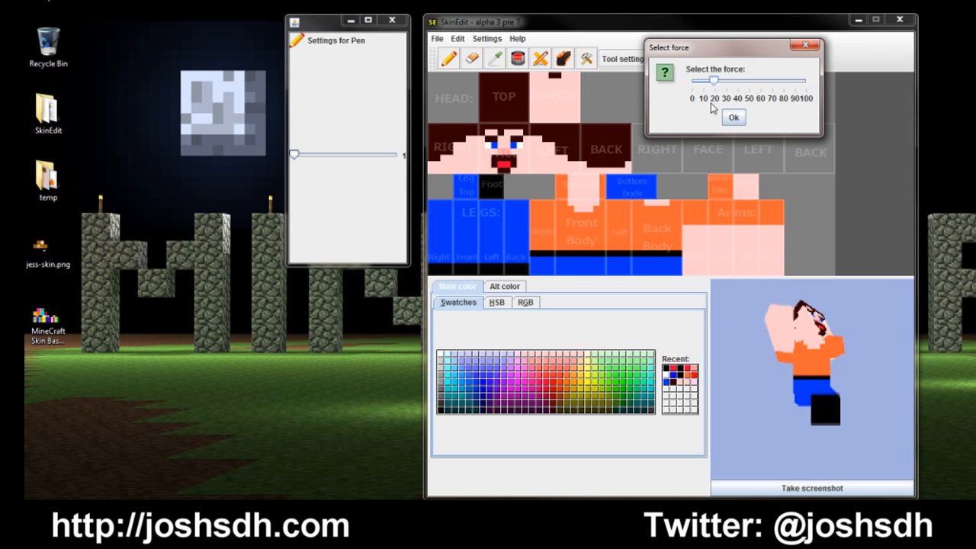
left_click(733, 118)
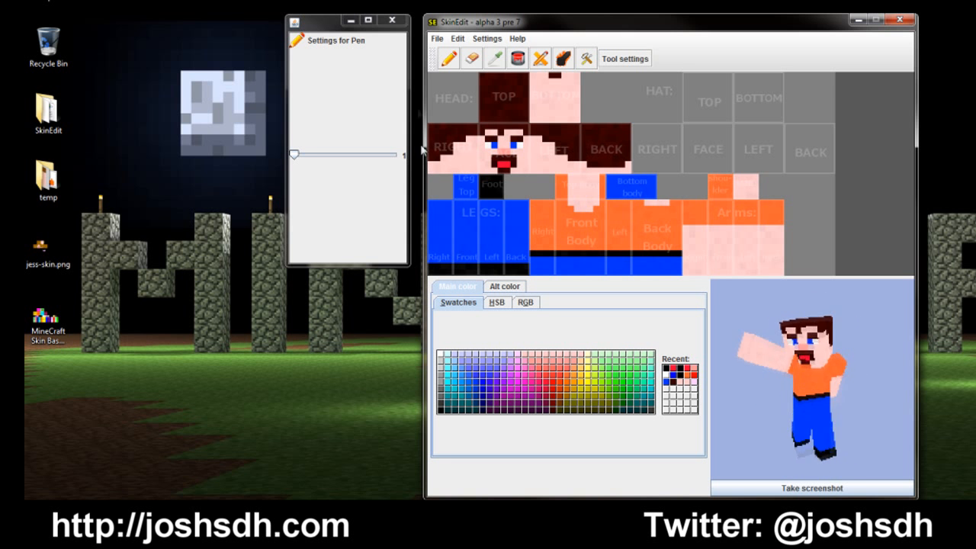
Step: Save the skin to the Desktop under the file name skin2
left_click(453, 38)
mouse_move(438, 38)
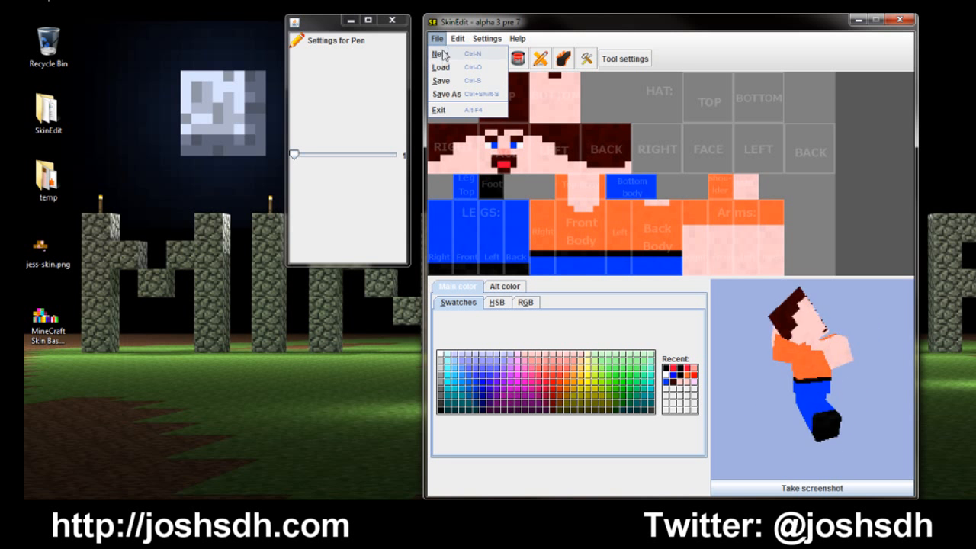
left_click(445, 95)
left_click(567, 209)
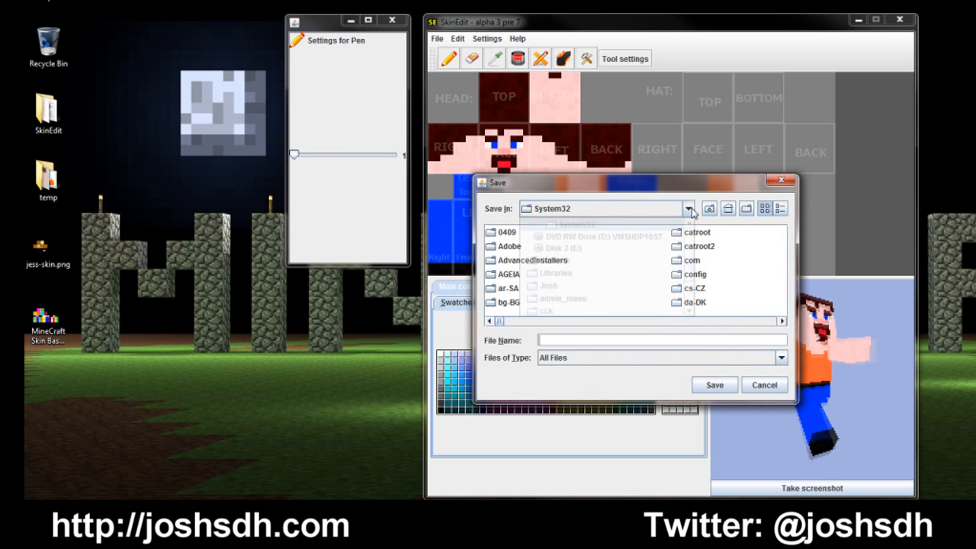
scroll(648, 252, "up", 2)
left_click(604, 226)
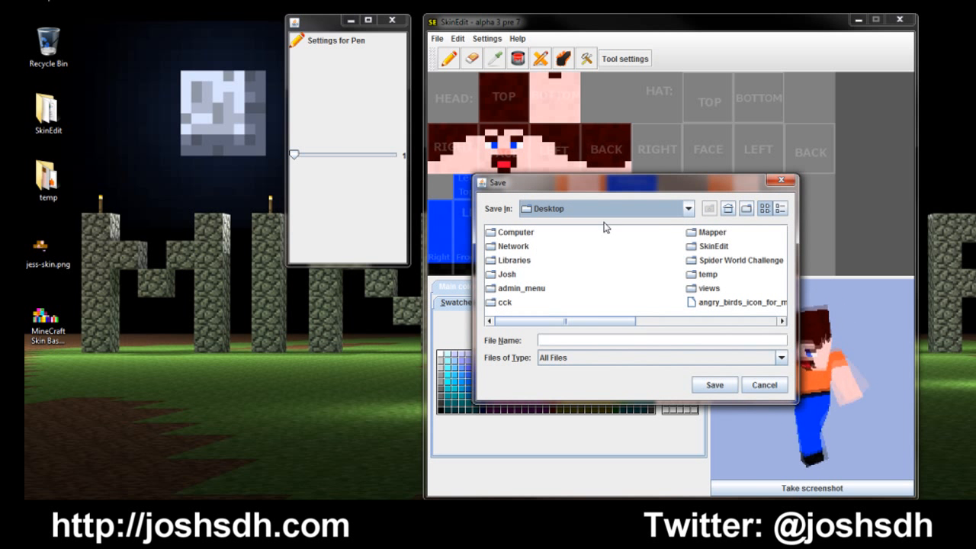
left_click(579, 340)
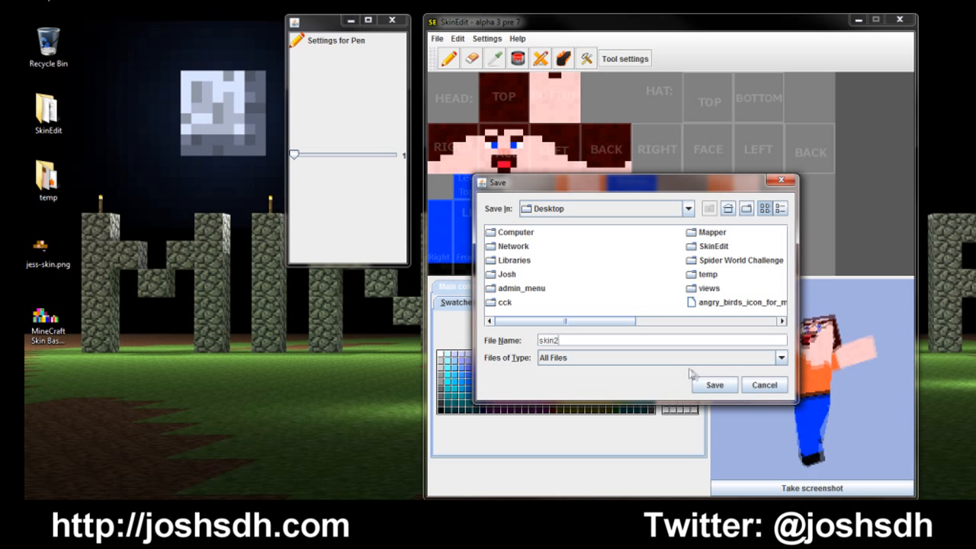
left_click(709, 385)
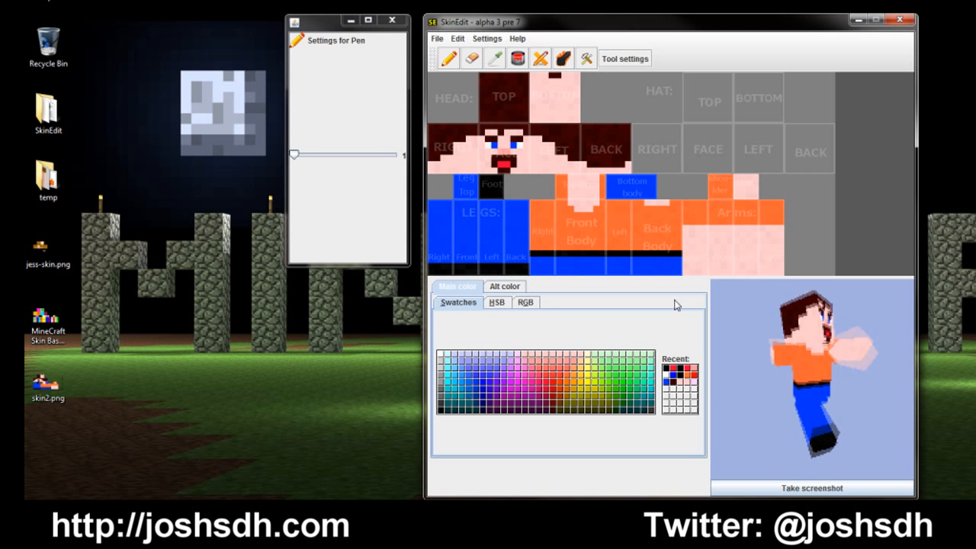